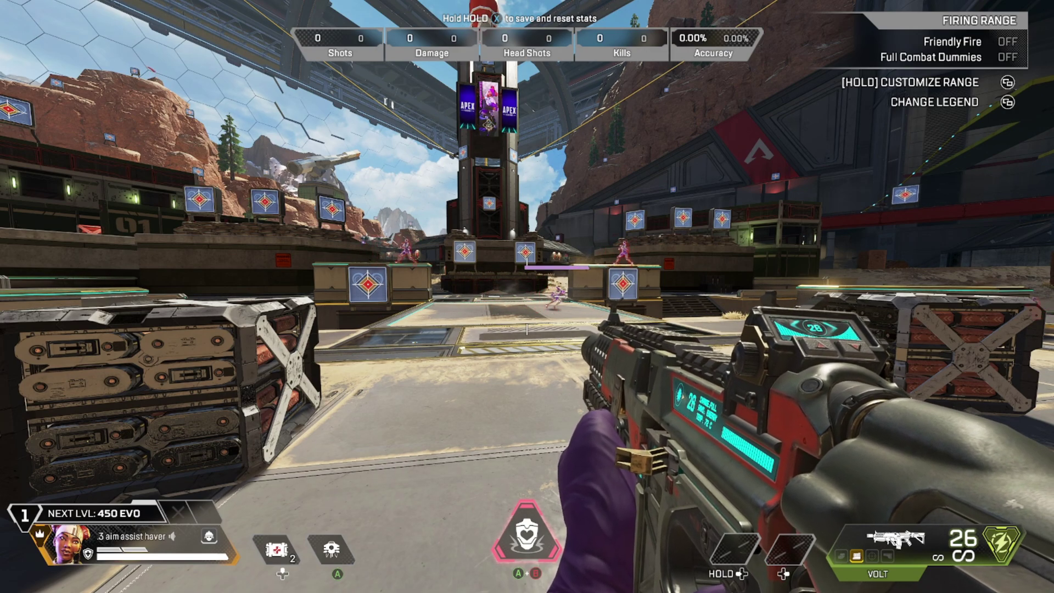
Step: Open Apex Legends' Advanced Look Controls in the Controller settings from the pause menu
{"action": "key", "text": "Escape"}
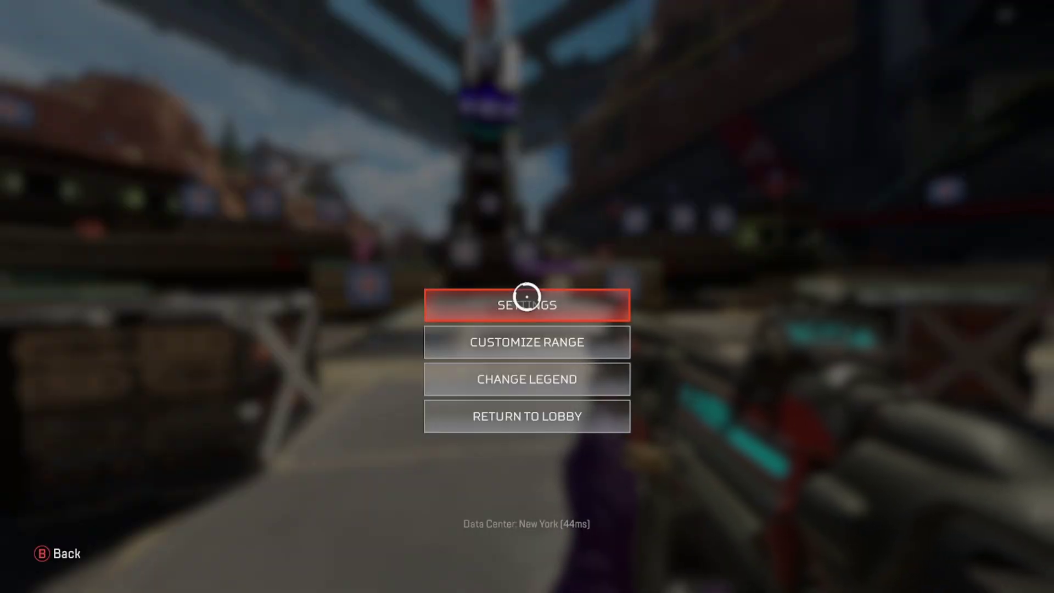
{"action": "left_click", "coordinate": [527, 297]}
{"action": "scroll", "coordinate": [528, 296], "scroll_direction": "down", "scroll_amount": 5}
{"action": "scroll", "coordinate": [527, 296], "scroll_direction": "down", "scroll_amount": 10}
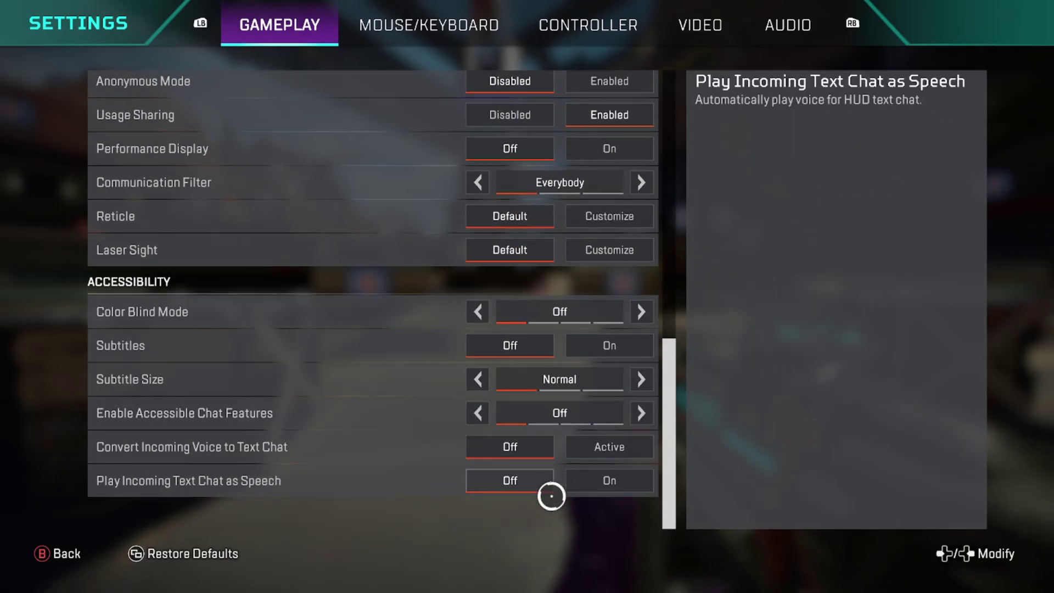
{"action": "key", "text": "e"}
{"action": "scroll", "coordinate": [546, 341], "scroll_direction": "down", "scroll_amount": 4}
{"action": "left_click", "coordinate": [566, 479]}
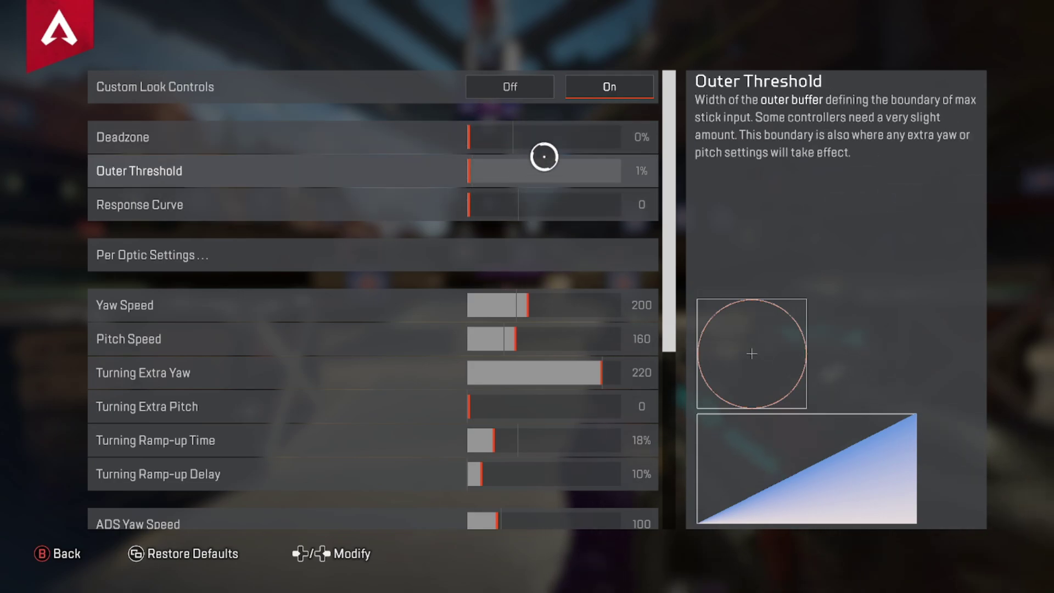
Step: Return to the Firing Range, aim down sights and back, then bring up the Steam overlay
{"action": "key", "text": "Escape"}
{"action": "key", "text": "w"}
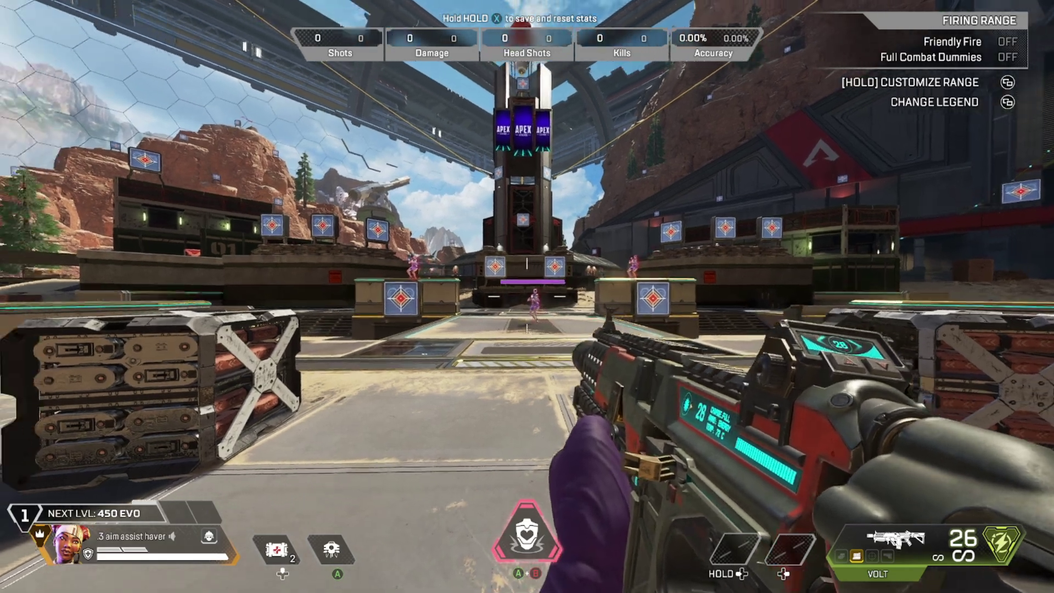
{"action": "right_click", "coordinate": [527, 296]}
{"action": "right_click", "coordinate": [527, 297]}
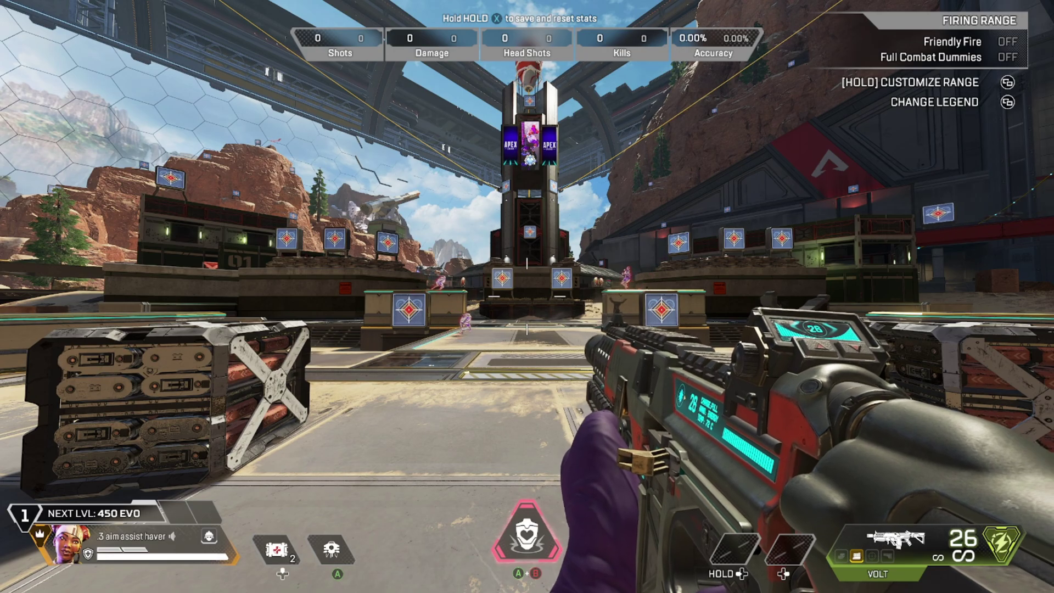
{"action": "key", "text": "shift+Tab"}
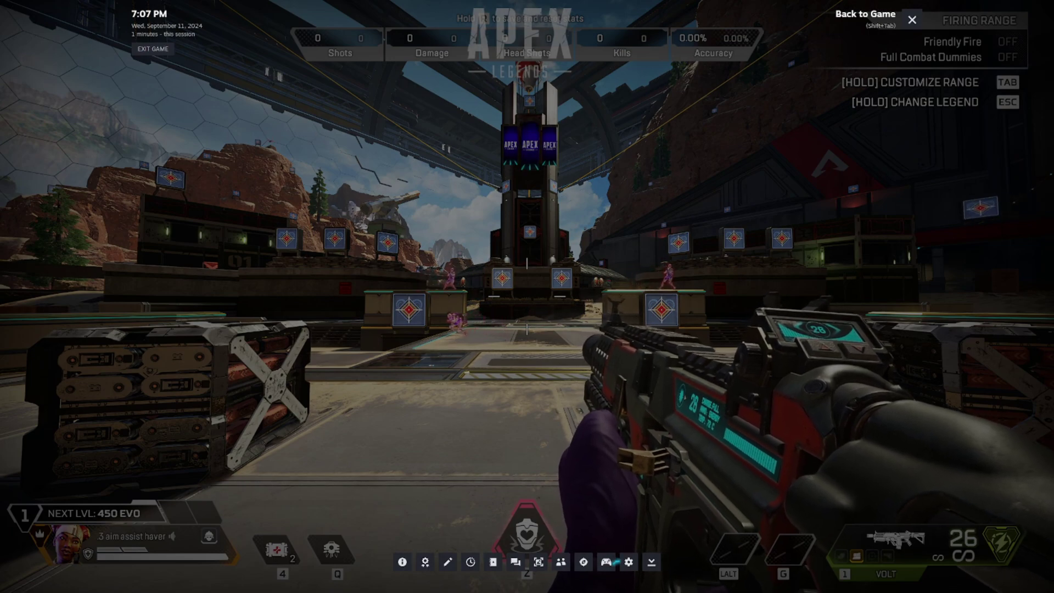
Step: Enable Steam Input for Apex Legends and review the right joystick's dead zone settings
{"action": "left_click", "coordinate": [609, 563]}
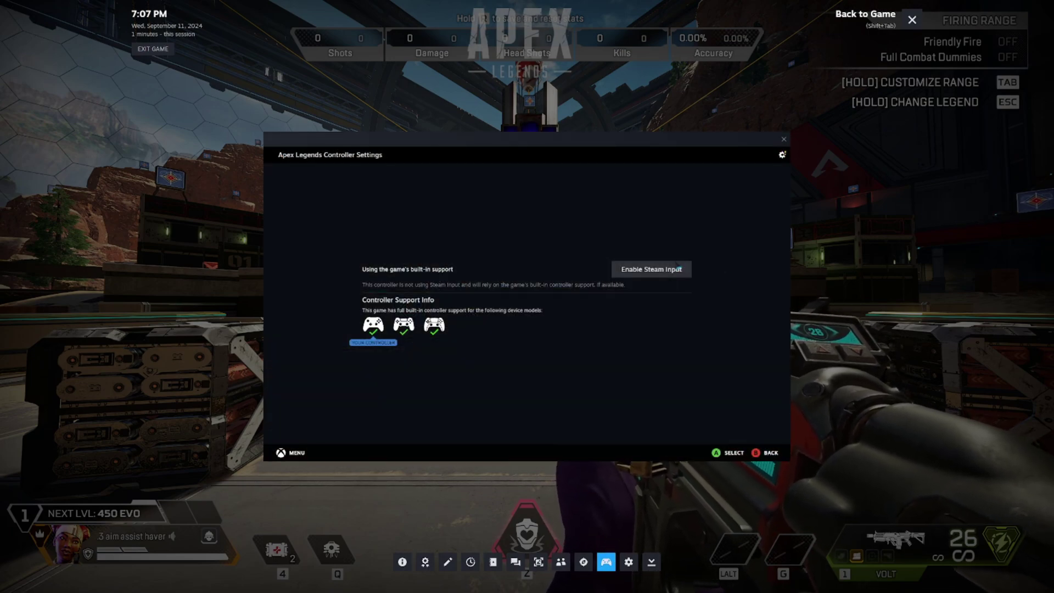
{"action": "left_click", "coordinate": [672, 270]}
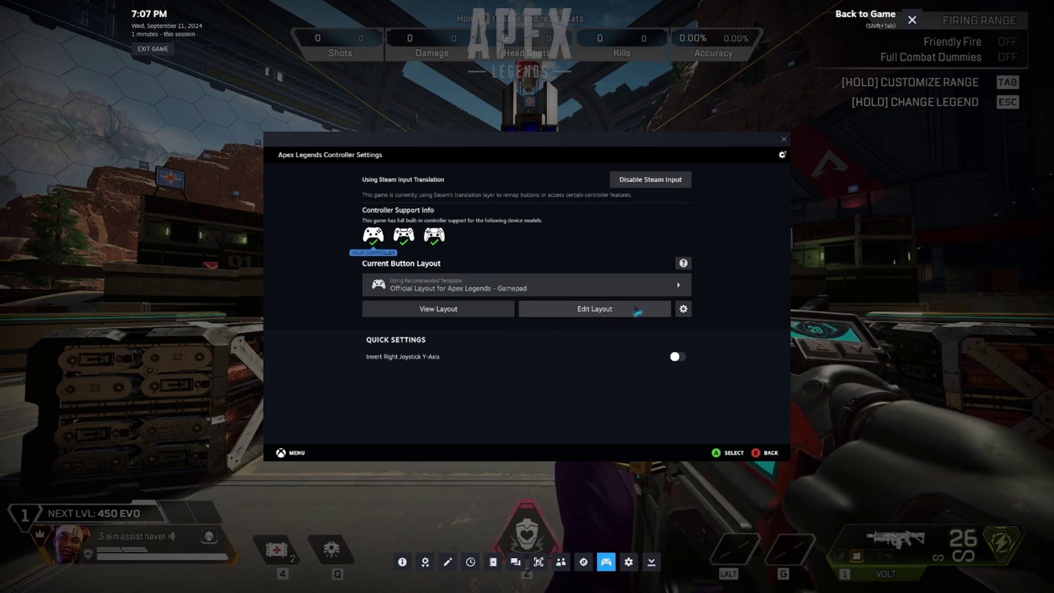
{"action": "left_click", "coordinate": [623, 310]}
{"action": "left_click", "coordinate": [341, 223]}
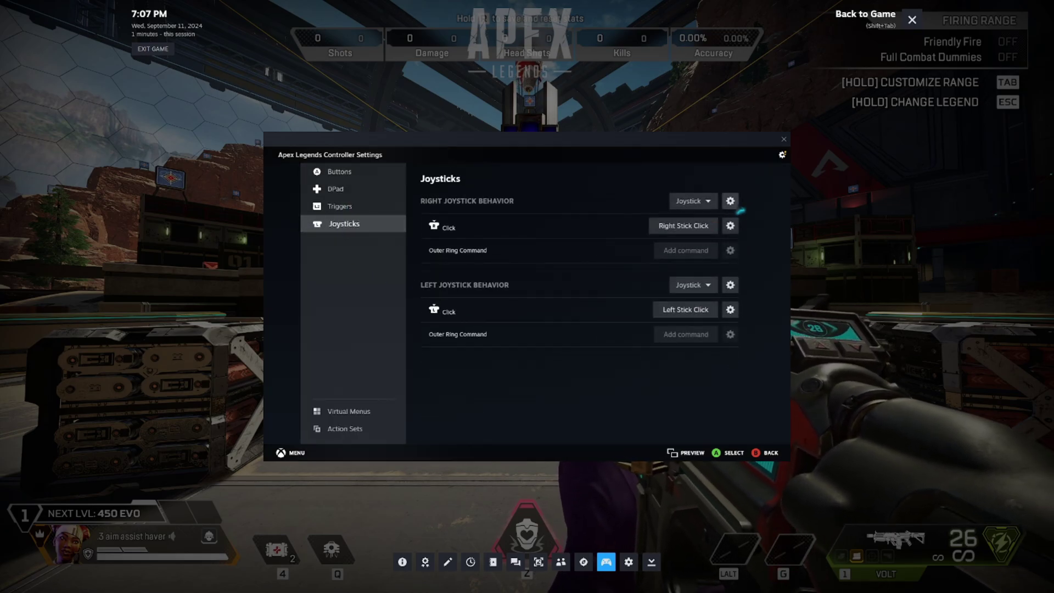
{"action": "left_click", "coordinate": [732, 202]}
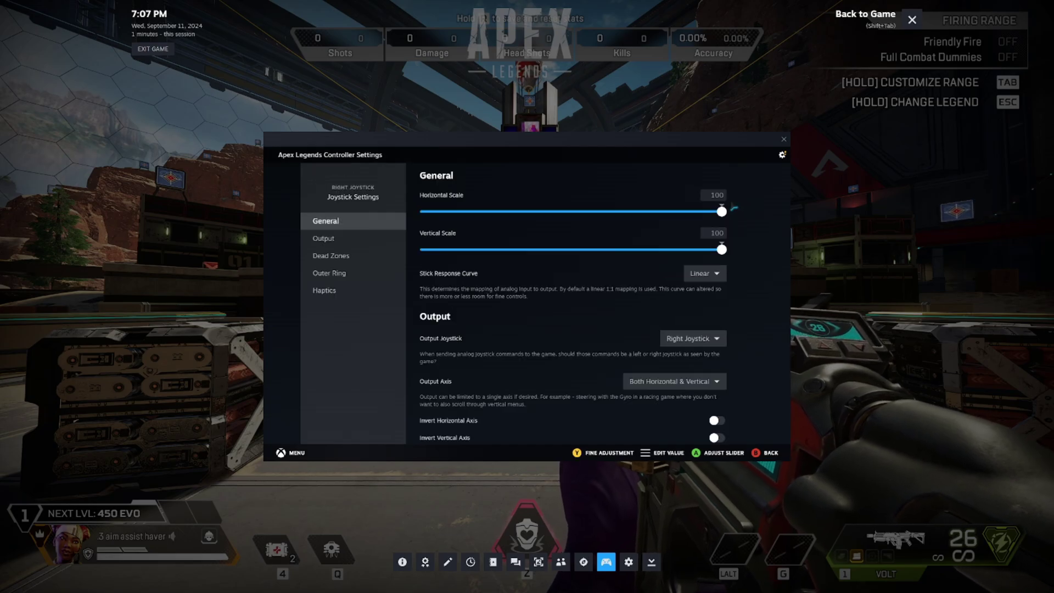
{"action": "left_click", "coordinate": [351, 256]}
{"action": "scroll", "coordinate": [688, 325], "scroll_direction": "down", "scroll_amount": 2}
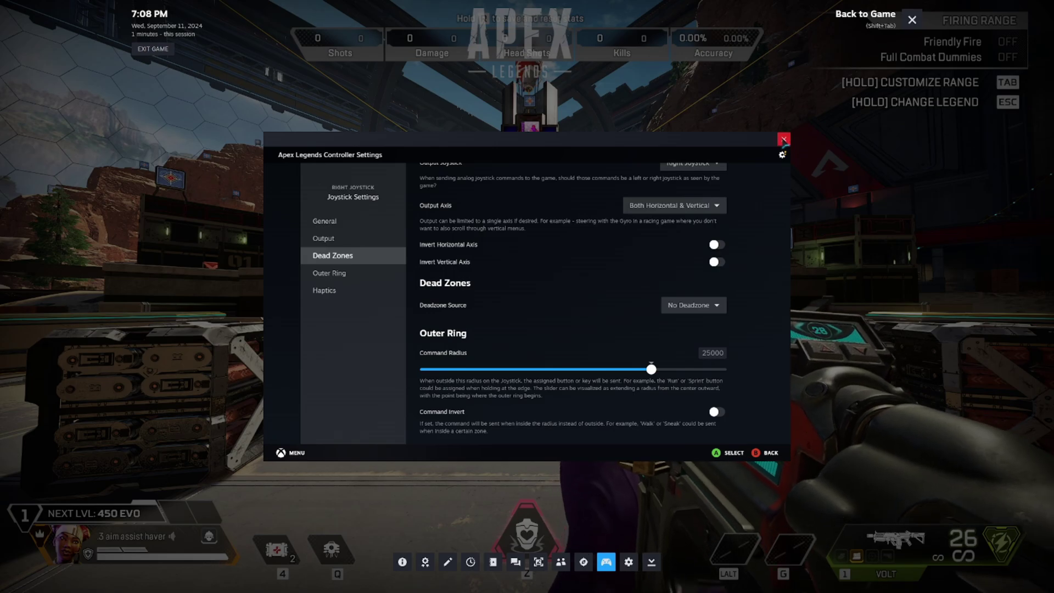
Step: Close and reopen the controller settings, then dismiss the Steam overlay to resume play
{"action": "left_click", "coordinate": [783, 139]}
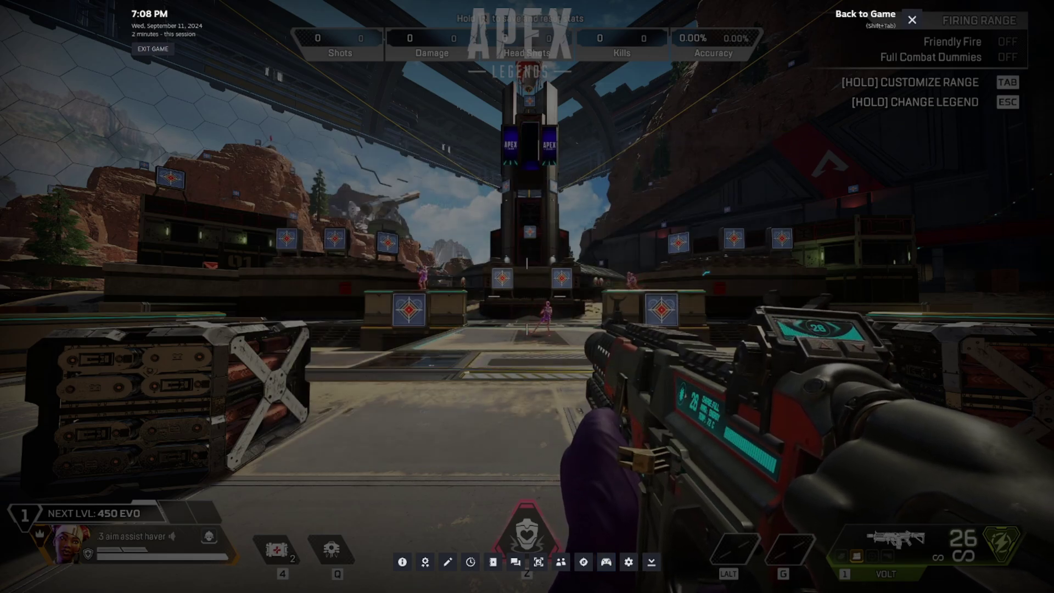
{"action": "left_click", "coordinate": [606, 562]}
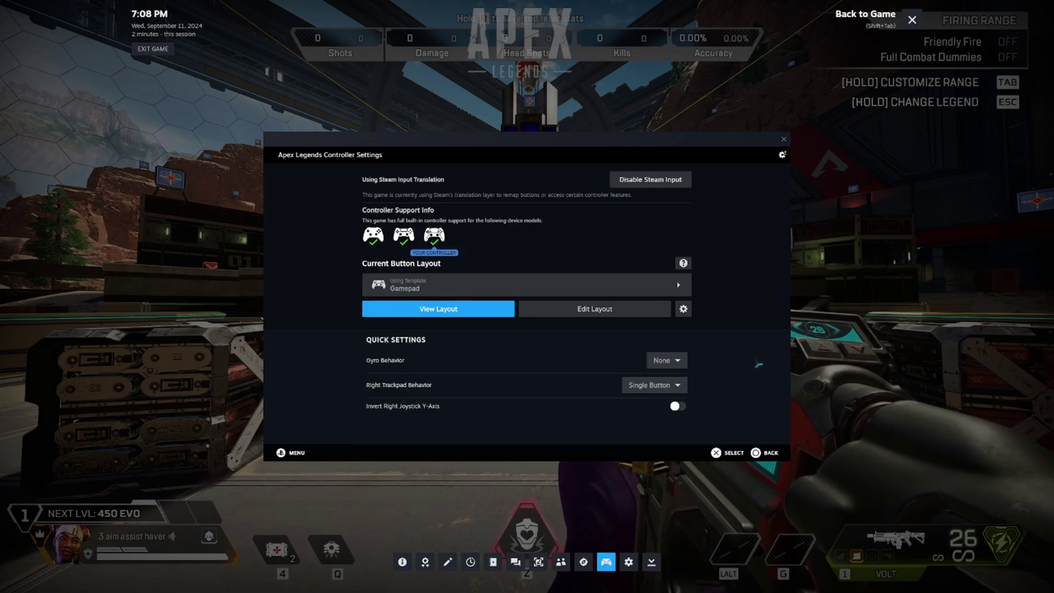
{"action": "left_click", "coordinate": [912, 20]}
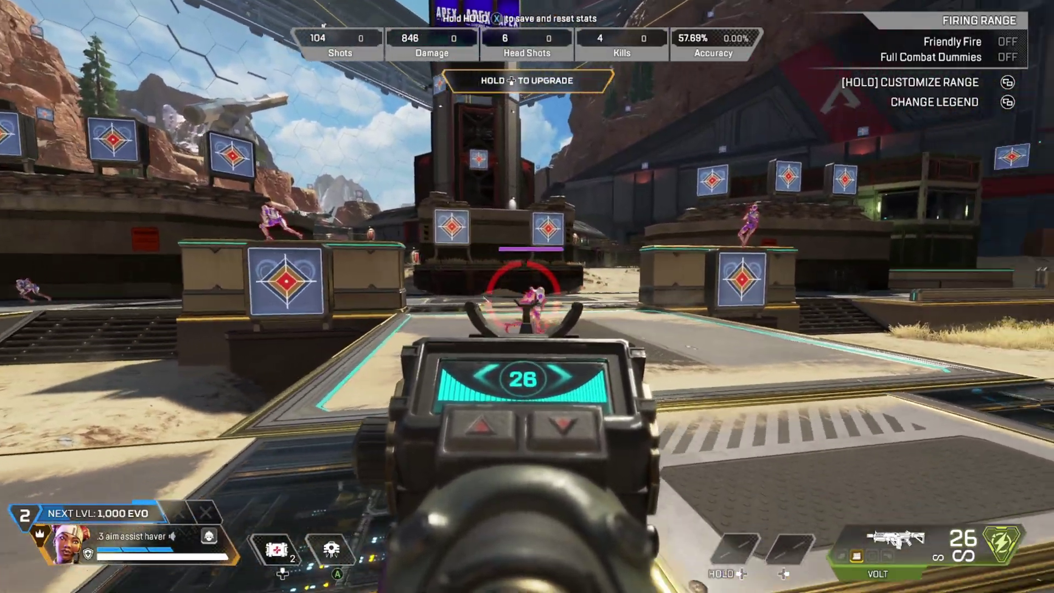
Step: Fire at the Firing Range dummies with the controller while turning the view
{"action": "left_click_drag", "start_coordinate": [527, 286], "coordinate": [527, 285]}
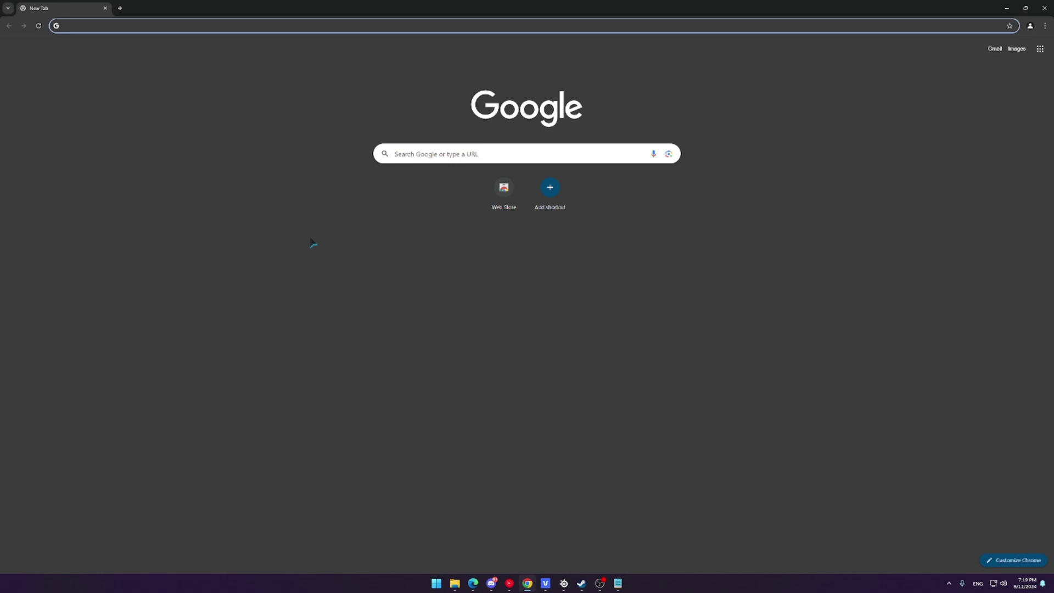
Step: Search for 'glossi' and open the Alia5/GlosSI GitHub repository result
{"action": "type", "text": "glossi"}
{"action": "key", "text": "Return"}
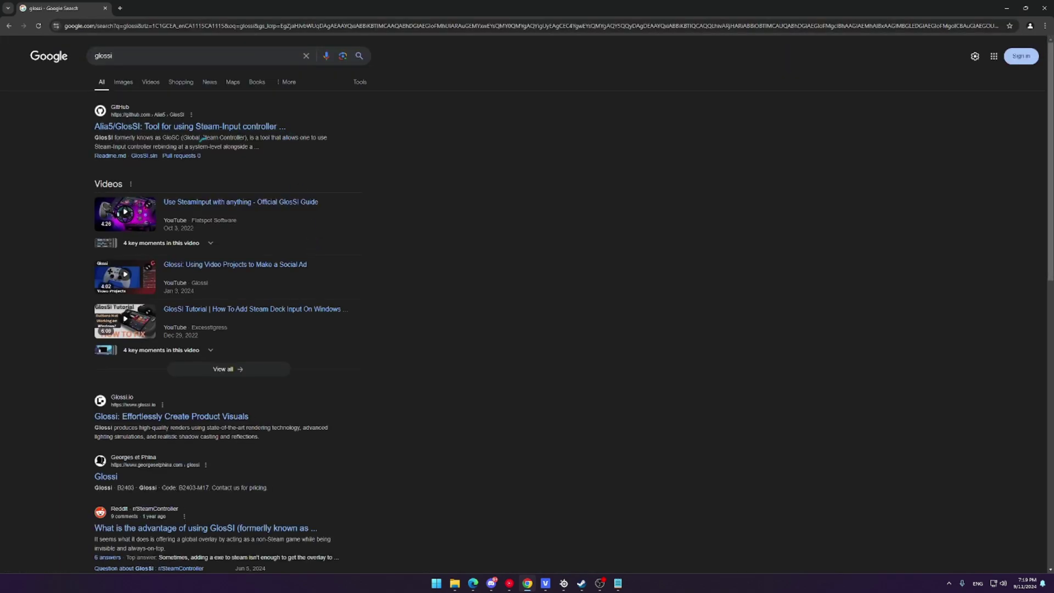
{"action": "left_click", "coordinate": [207, 128]}
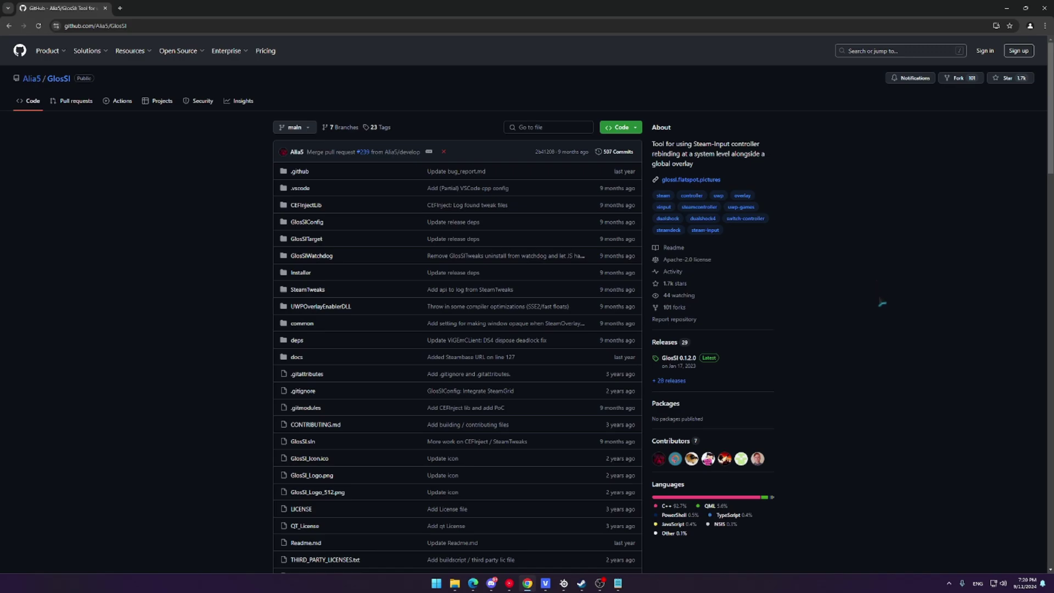
{"action": "scroll", "coordinate": [456, 497], "scroll_direction": "down", "scroll_amount": 2}
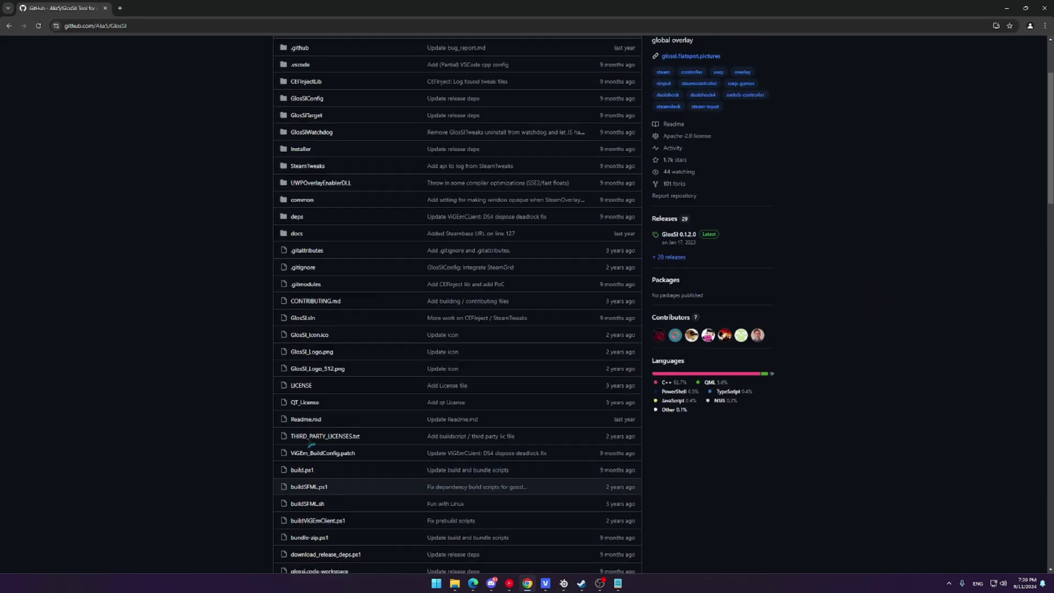
{"action": "scroll", "coordinate": [494, 484], "scroll_direction": "up", "scroll_amount": 2}
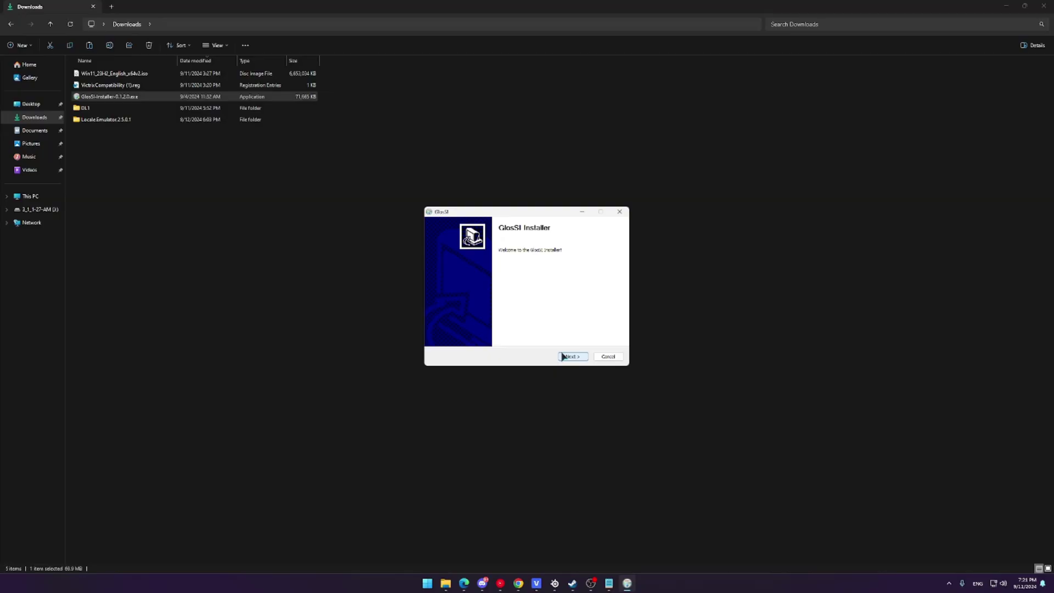
Step: Install GlosSI with default components and location, then close the GlosSI Config window
{"action": "left_click", "coordinate": [563, 357]}
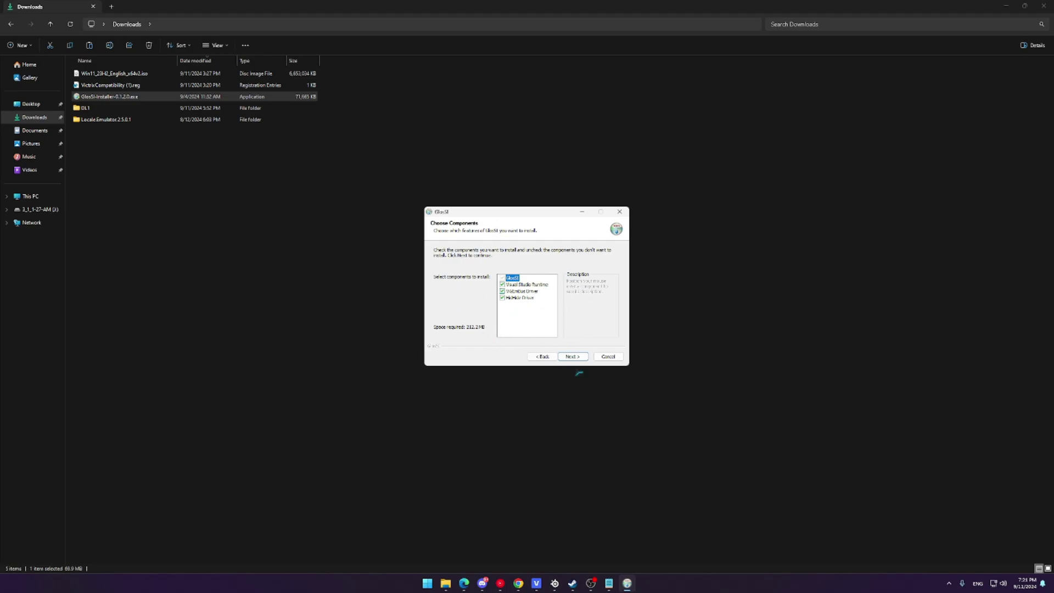
{"action": "left_click", "coordinate": [574, 357]}
{"action": "left_click", "coordinate": [574, 357]}
{"action": "left_click", "coordinate": [574, 358]}
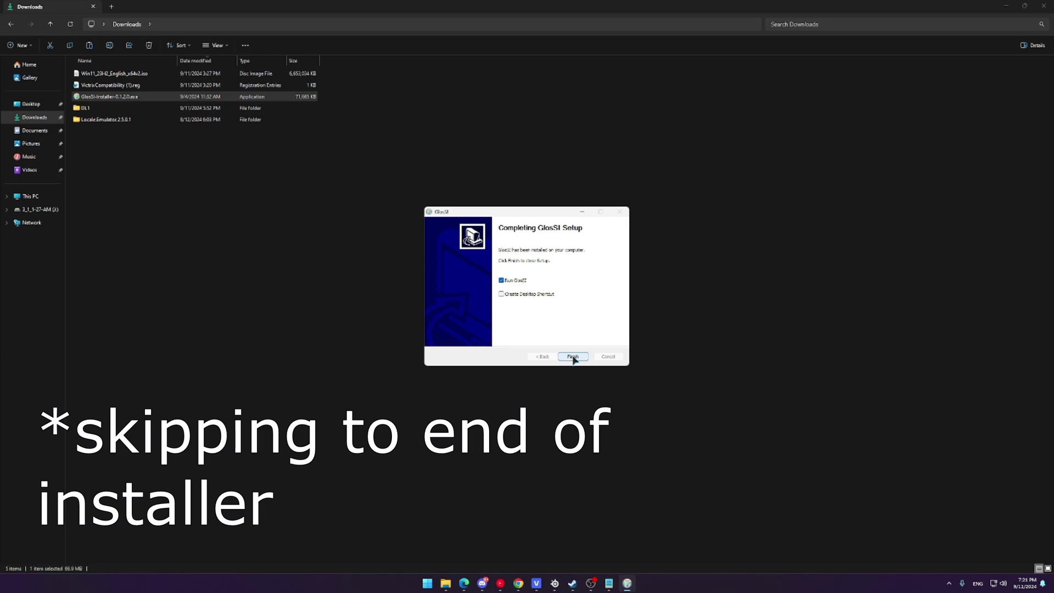
{"action": "left_click", "coordinate": [574, 357]}
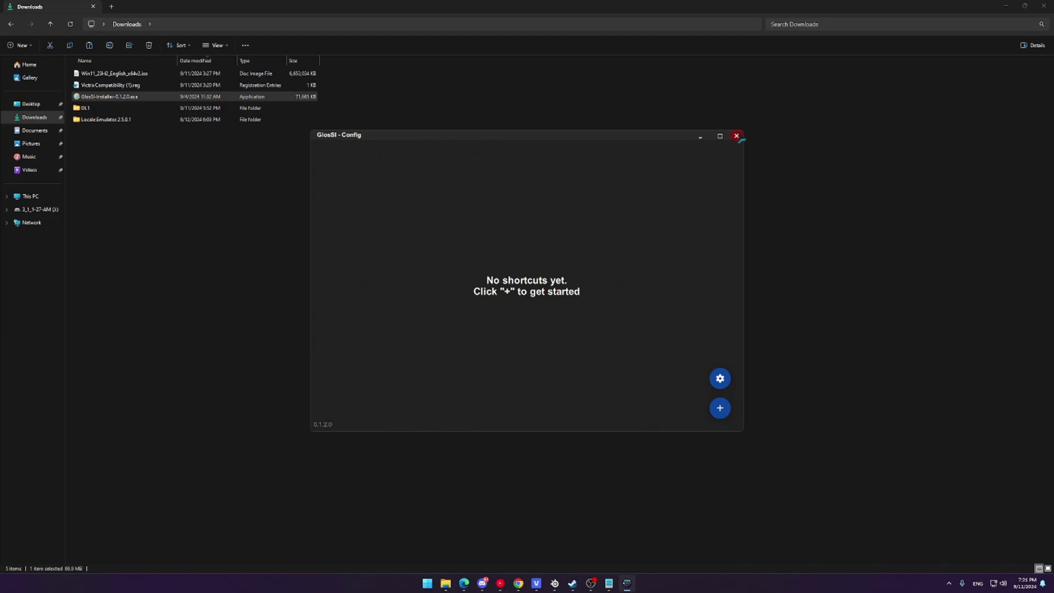
{"action": "left_click", "coordinate": [741, 140]}
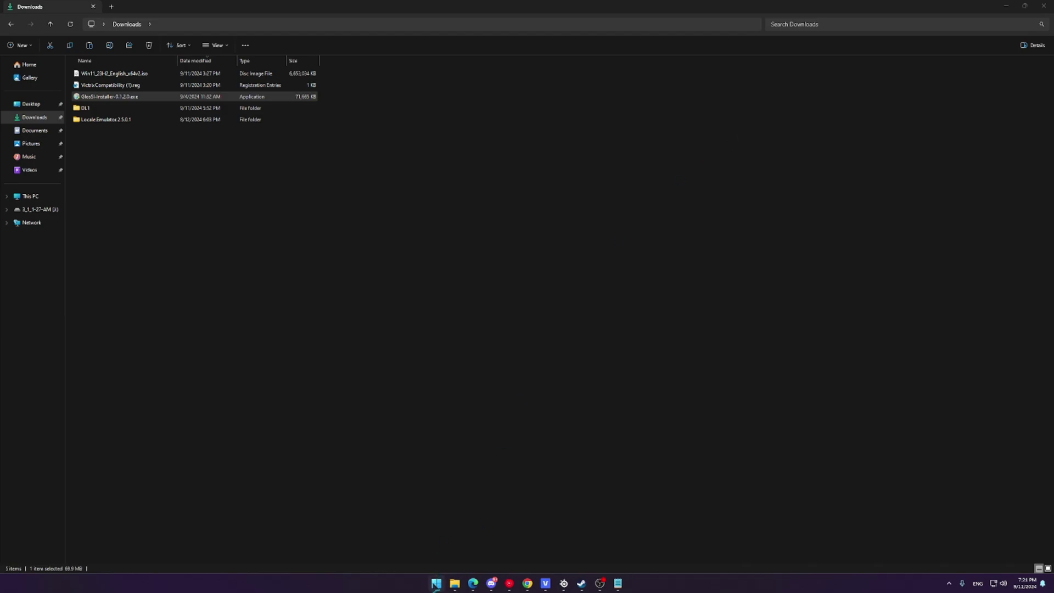
Step: Search the Start menu for 'call' to find Call of Duty
{"action": "left_click", "coordinate": [436, 585]}
{"action": "type", "text": "call"}
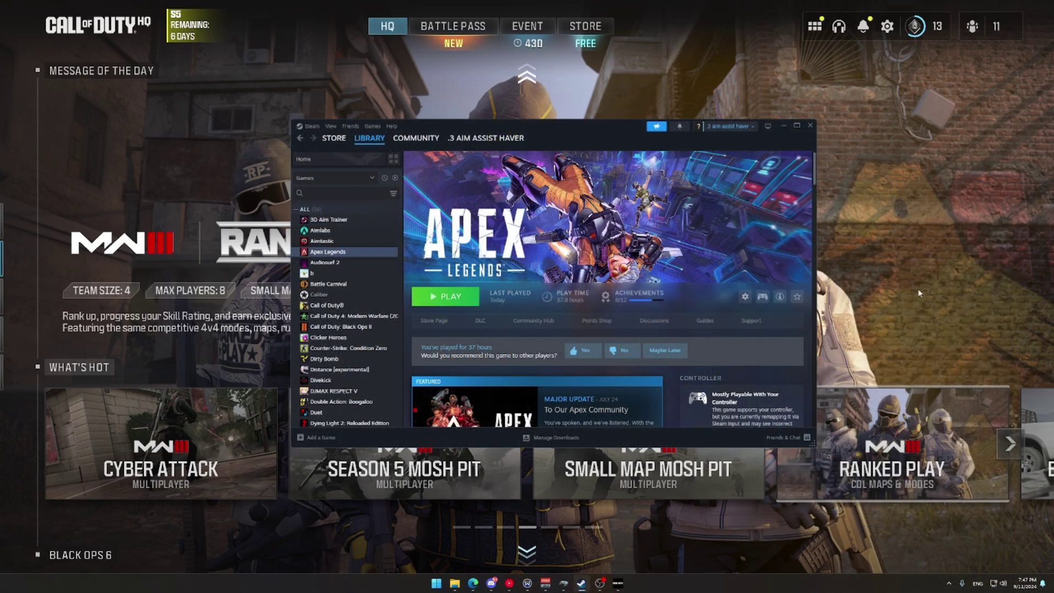
Step: Launch GlosSI Config from a Start menu search for 'gloss'
{"action": "left_click", "coordinate": [436, 583]}
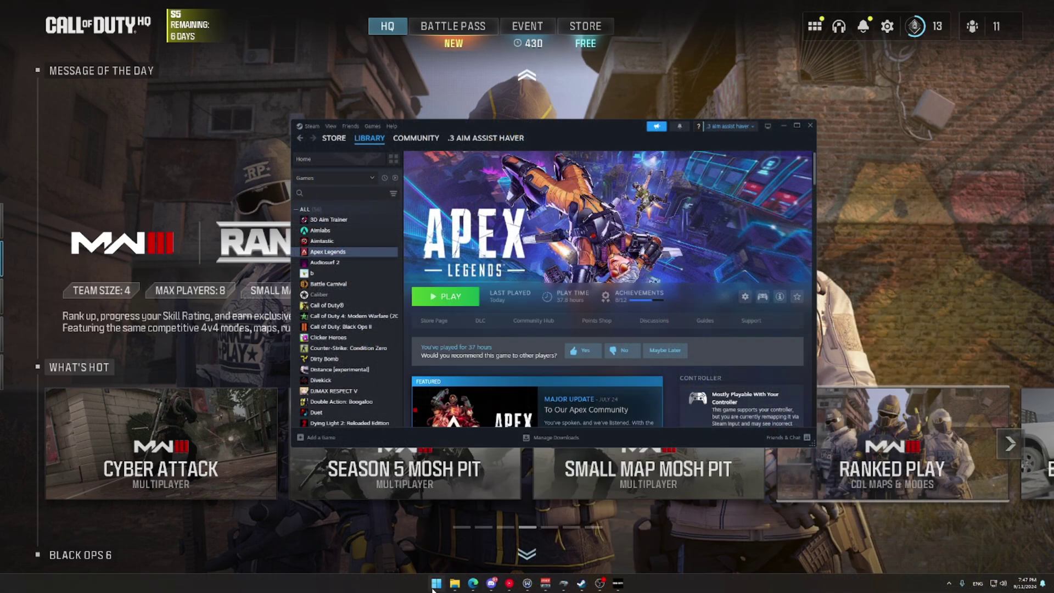
{"action": "type", "text": "glossI-Target"}
{"action": "left_click", "coordinate": [406, 391]}
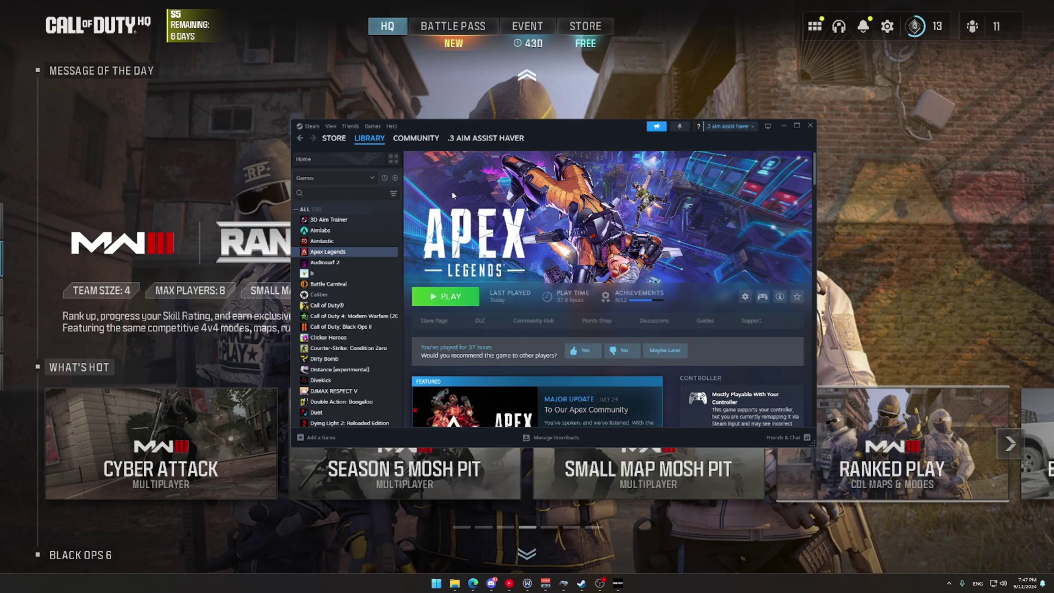
Step: Review GlosSI's advanced default target settings, including Max Overlay FPS 5, and save them
{"action": "left_click", "coordinate": [720, 378]}
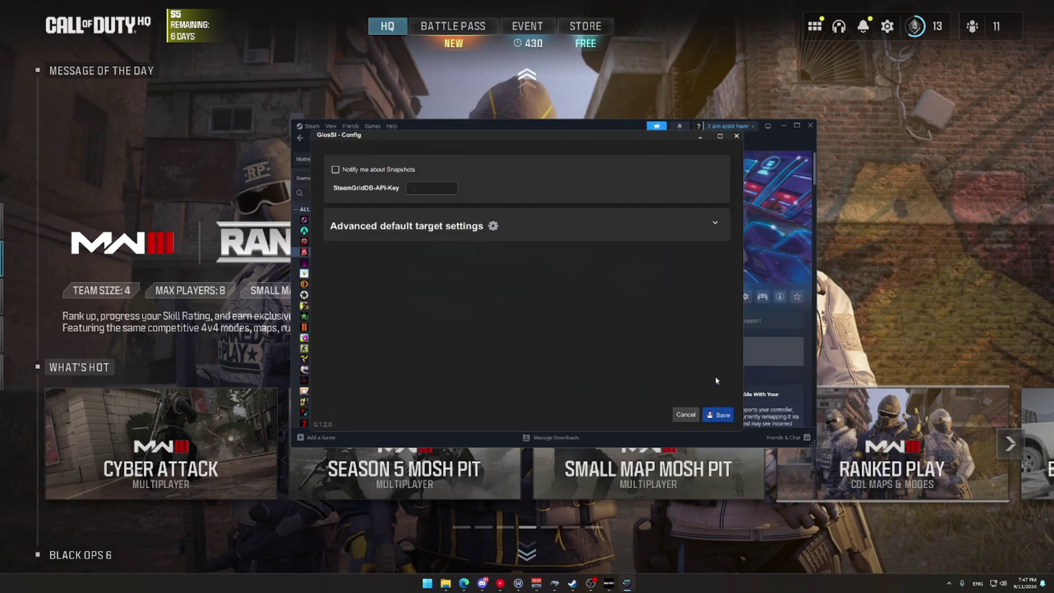
{"action": "left_click", "coordinate": [715, 223]}
{"action": "scroll", "coordinate": [452, 330], "scroll_direction": "down", "scroll_amount": 3}
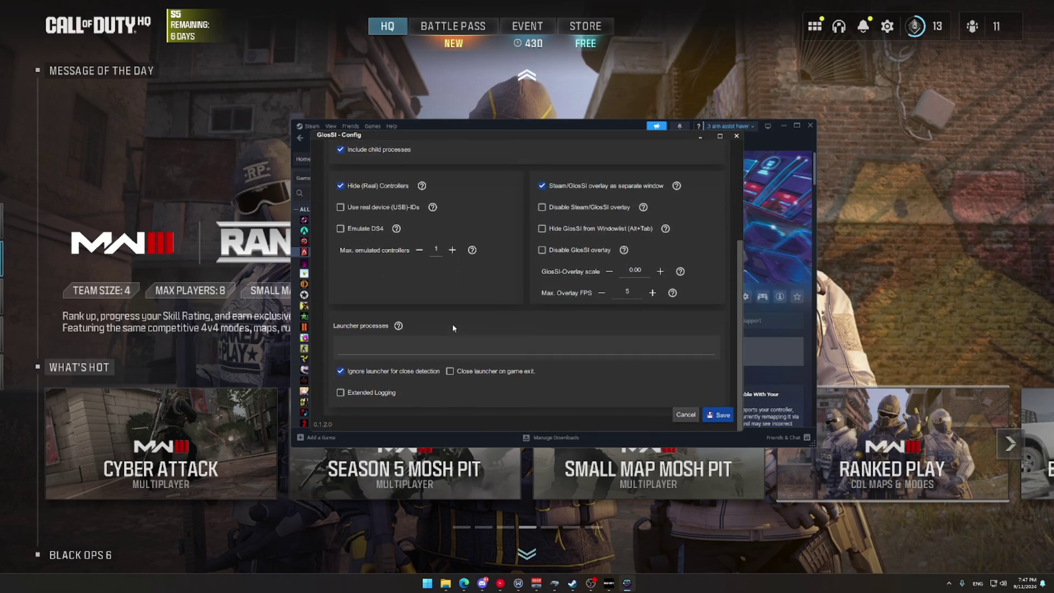
{"action": "scroll", "coordinate": [454, 328], "scroll_direction": "up", "scroll_amount": 1}
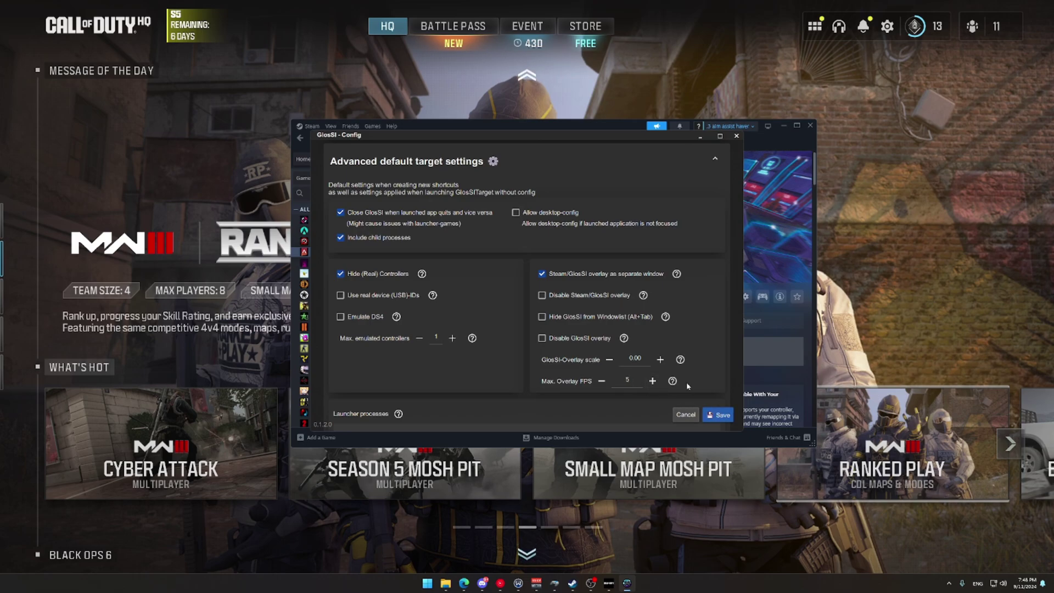
{"action": "left_click", "coordinate": [720, 415]}
Step: Close GlosSI settings and browse to GlosSITarget.exe as a non-Steam game for Steam
{"action": "left_click", "coordinate": [736, 137]}
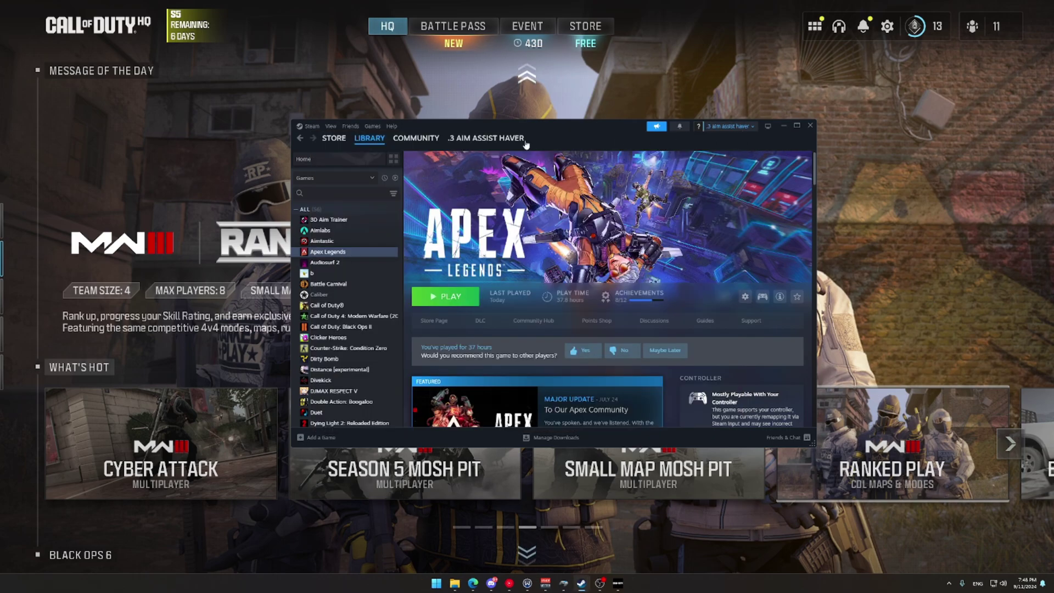
{"action": "left_click", "coordinate": [372, 126]}
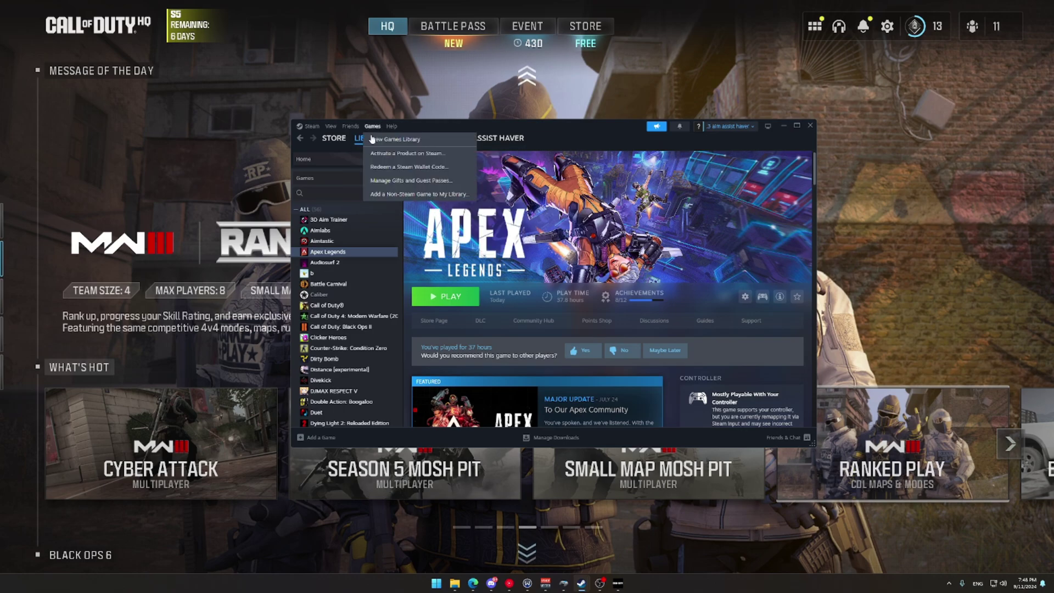
{"action": "left_click", "coordinate": [414, 194]}
{"action": "left_click", "coordinate": [445, 400]}
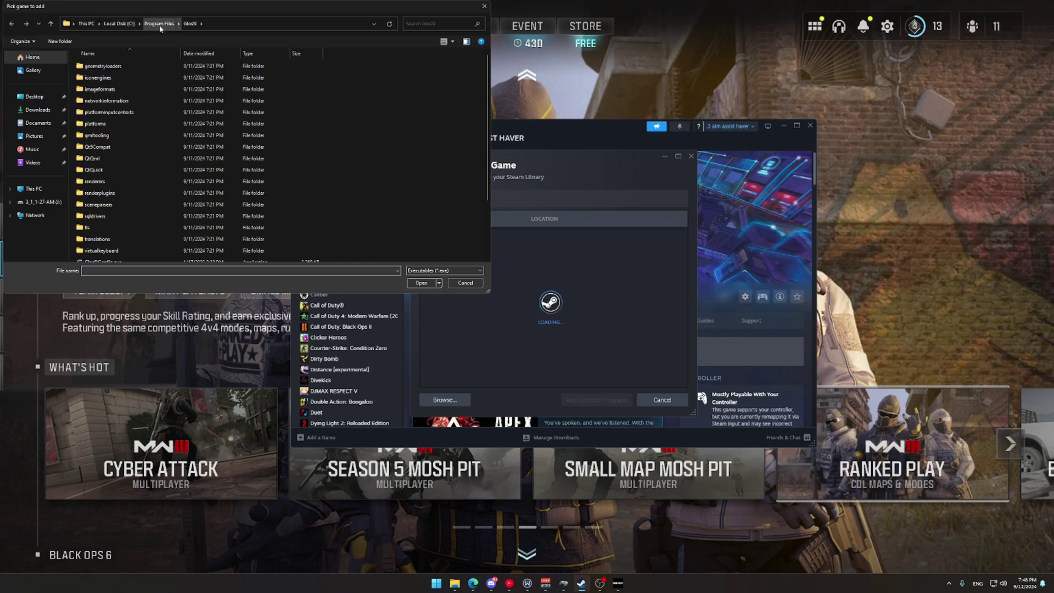
{"action": "scroll", "coordinate": [168, 192], "scroll_direction": "down", "scroll_amount": 1}
{"action": "scroll", "coordinate": [168, 193], "scroll_direction": "down", "scroll_amount": 1}
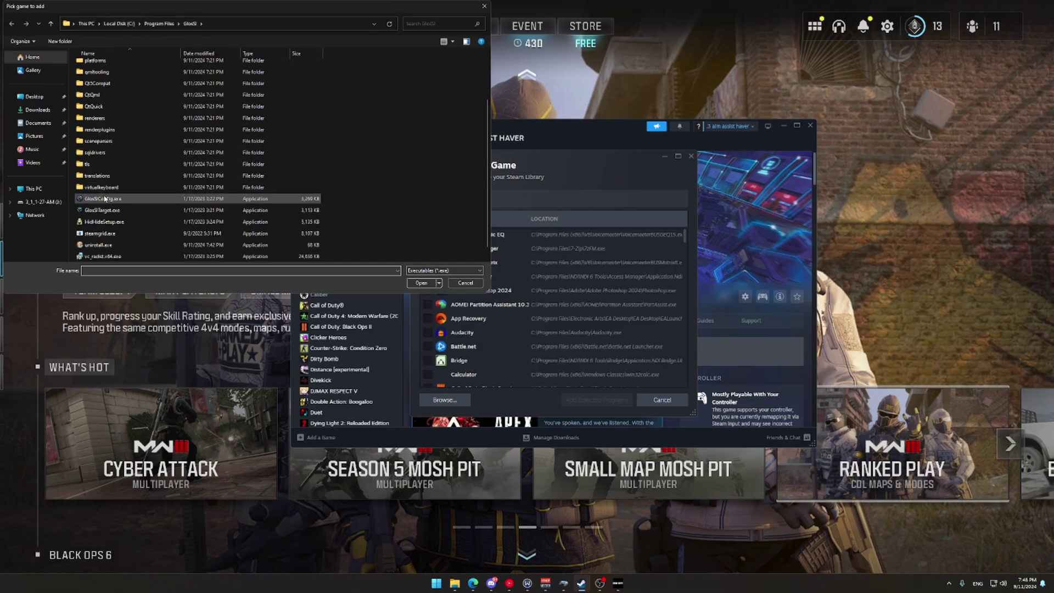
{"action": "double_click", "coordinate": [141, 213]}
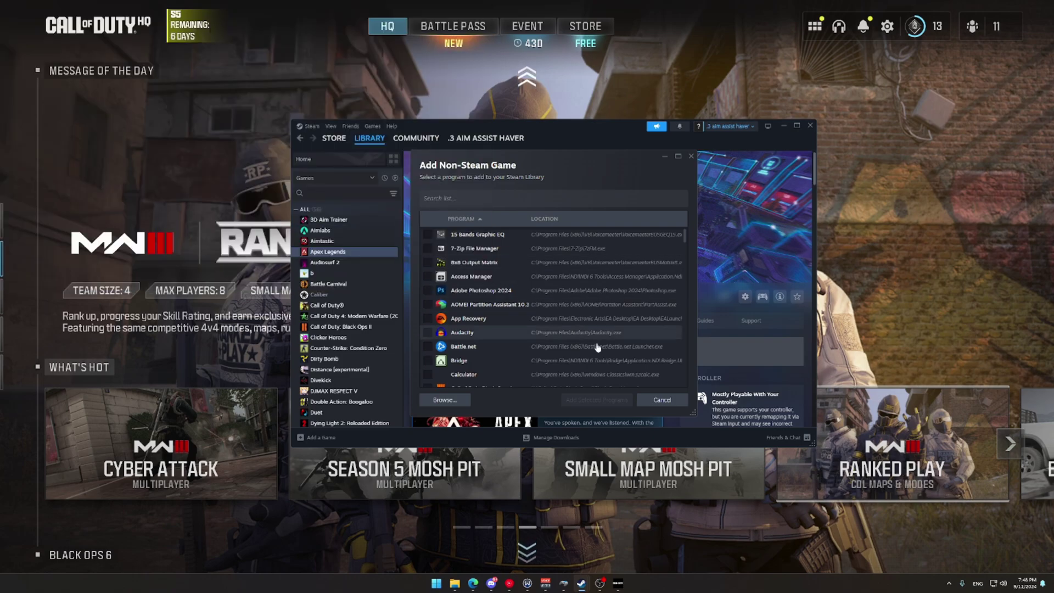
Step: Filter the program list for 'glo', check GlosSI-Target, and add it to the library
{"action": "left_click", "coordinate": [455, 198]}
{"action": "type", "text": "glo"}
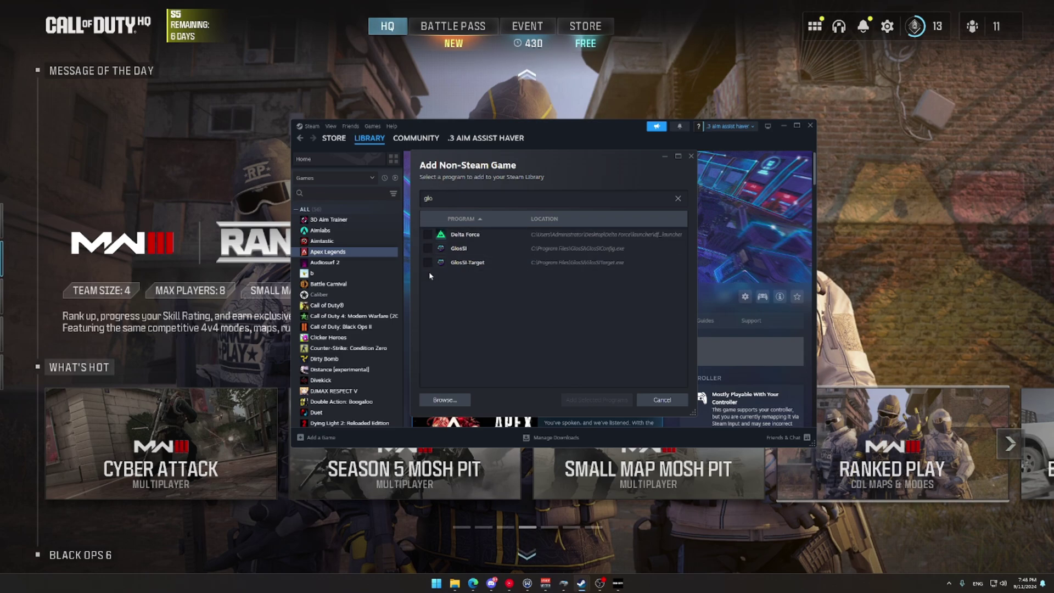
{"action": "left_click", "coordinate": [428, 263]}
{"action": "left_click", "coordinate": [595, 400]}
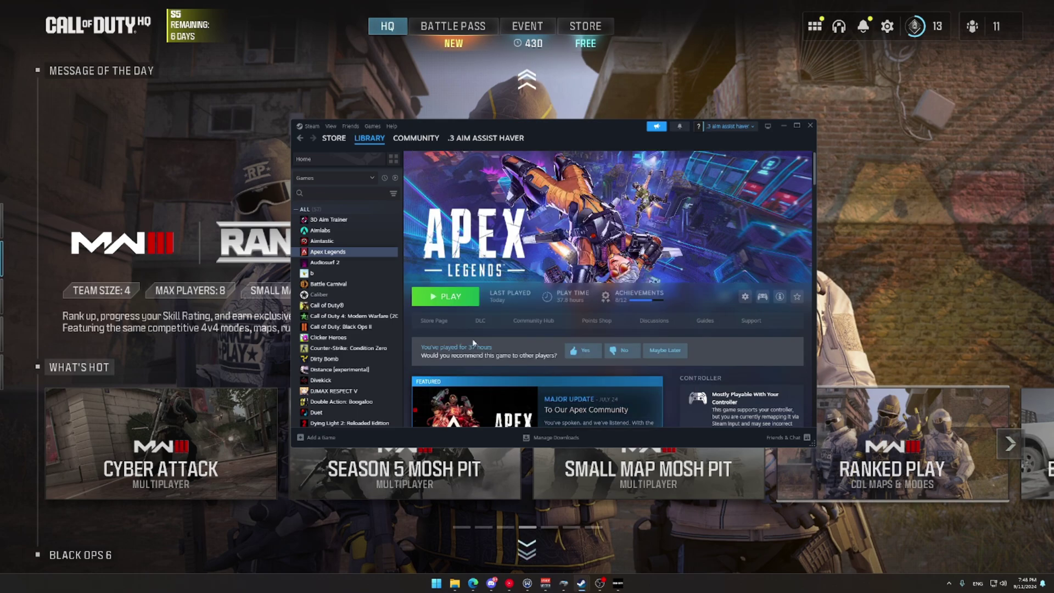
Step: Search the library for 'glos' and open the GlosSI-Target page
{"action": "left_click", "coordinate": [345, 192]}
{"action": "type", "text": "glos"}
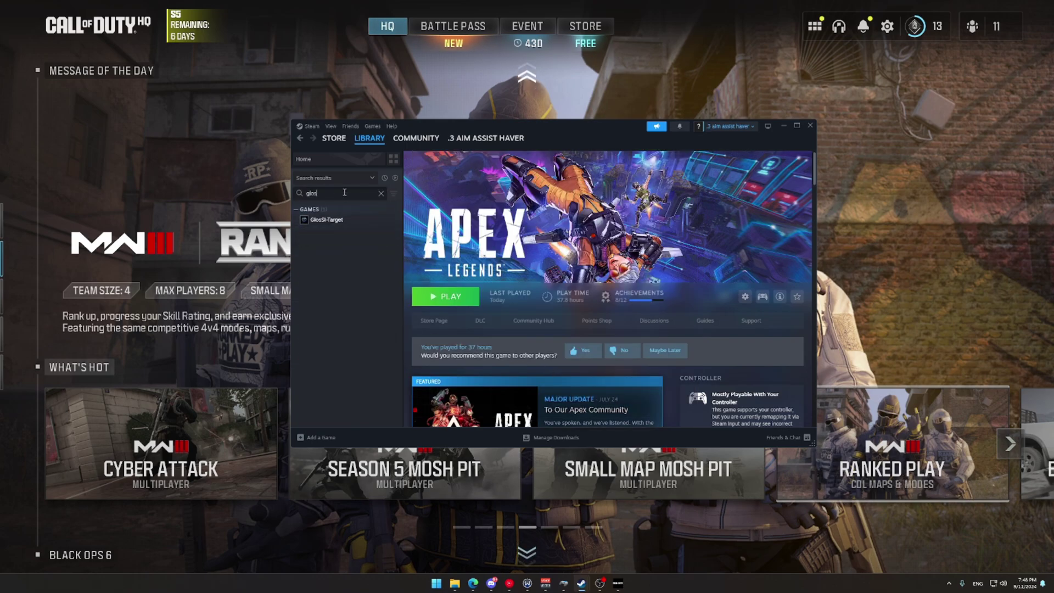
{"action": "left_click", "coordinate": [325, 220]}
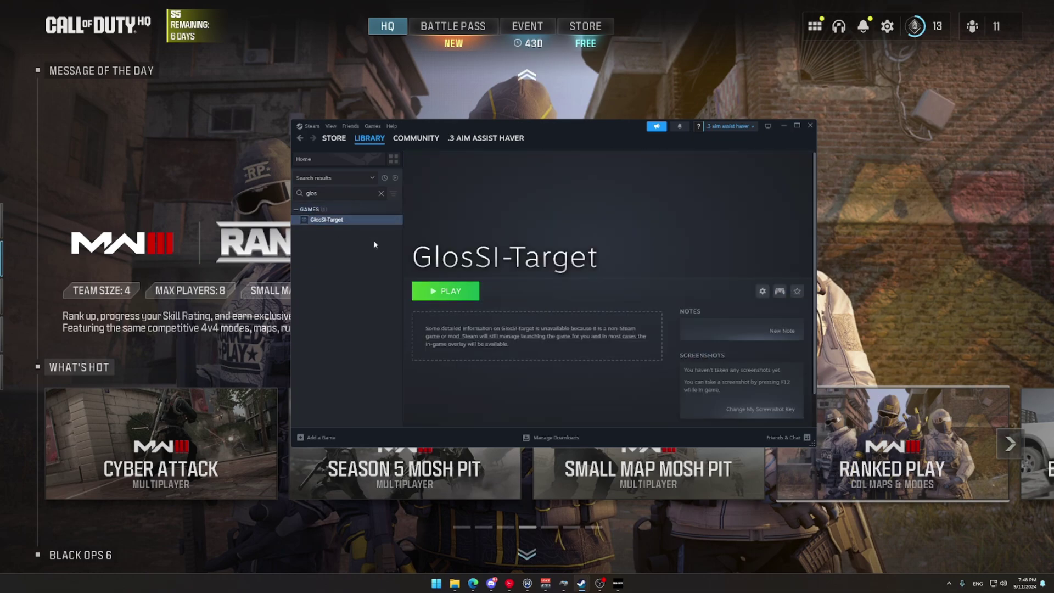
Step: Launch GlosSI-Target, confirm Victrix hidden, High priority and one emulated controller, then close it
{"action": "left_click", "coordinate": [449, 292]}
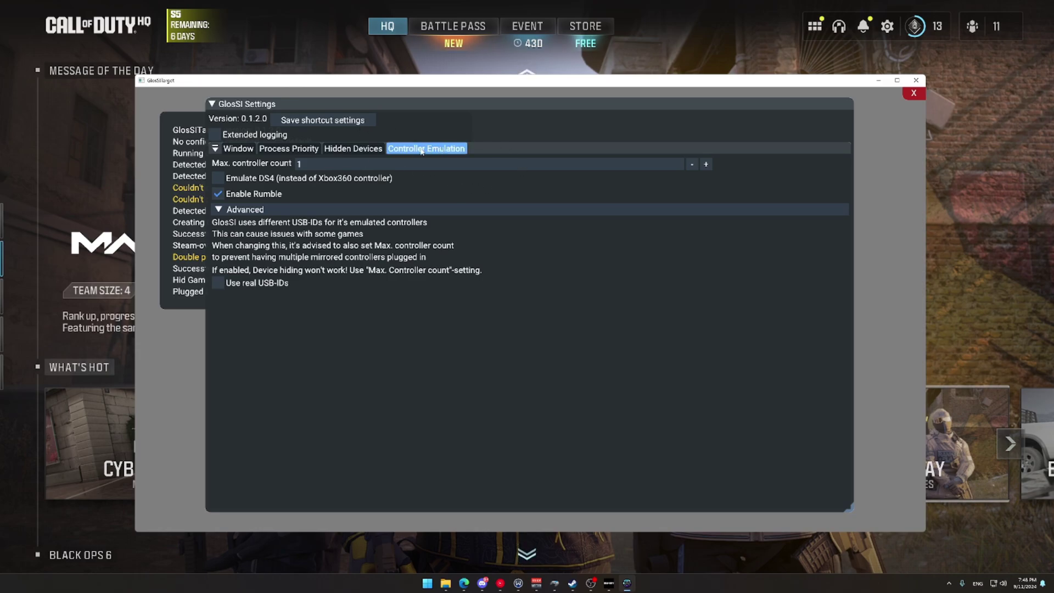
{"action": "left_click", "coordinate": [330, 152]}
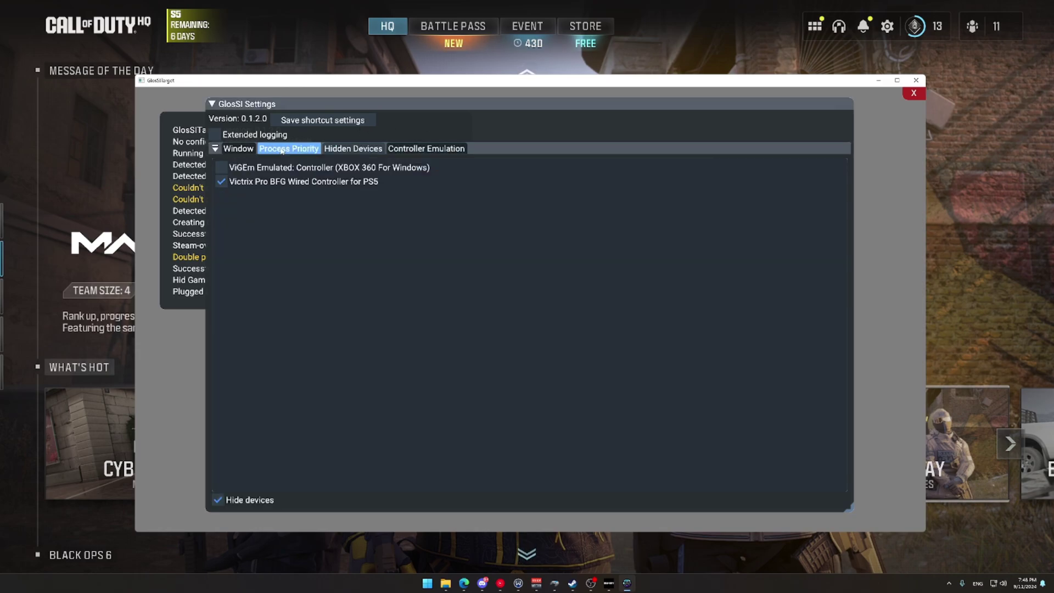
{"action": "left_click", "coordinate": [282, 149]}
{"action": "left_click", "coordinate": [353, 149]}
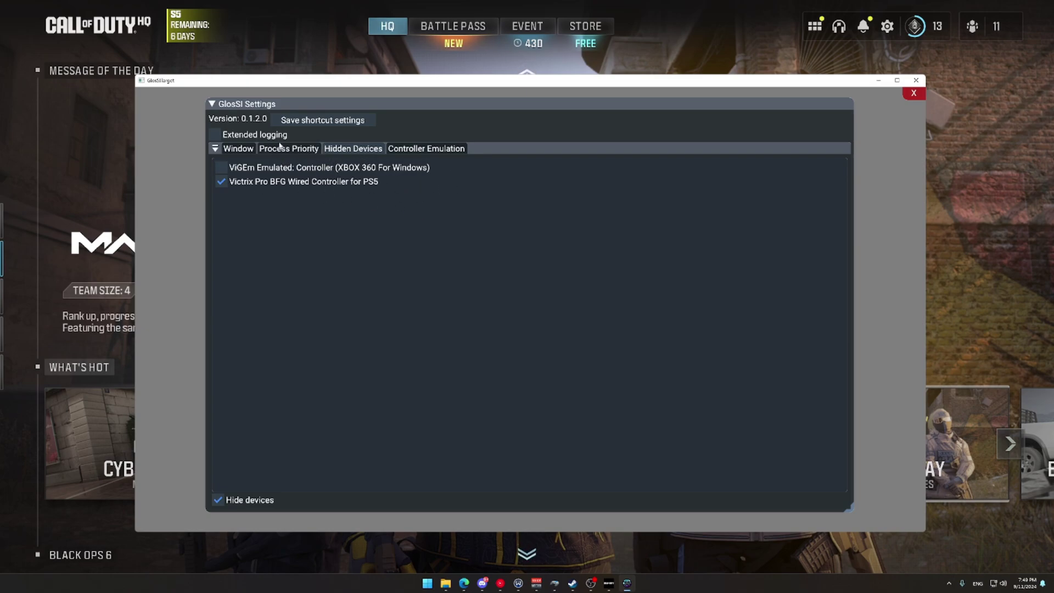
{"action": "left_click", "coordinate": [296, 149]}
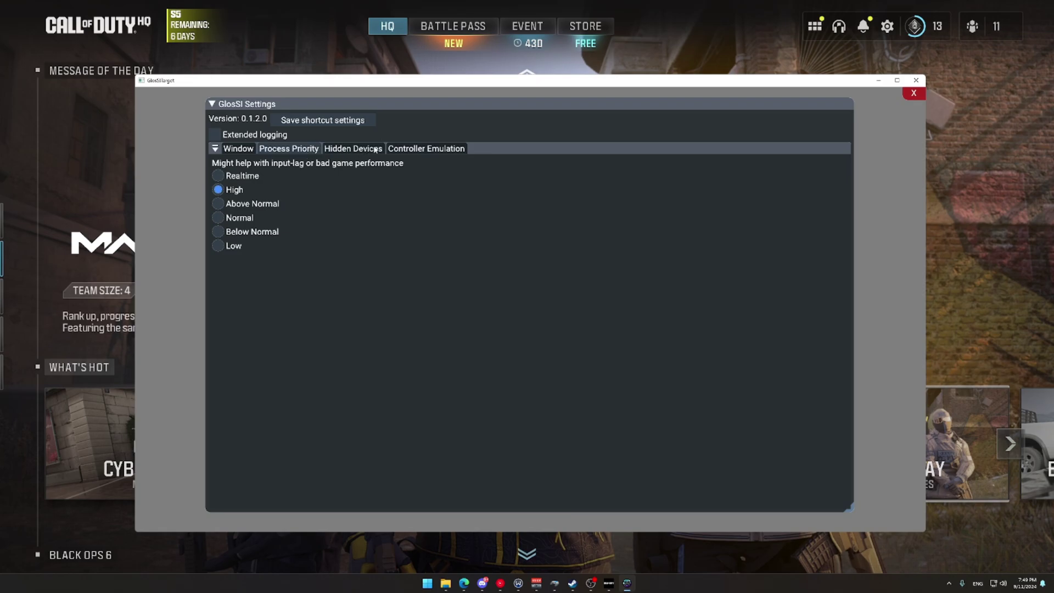
{"action": "left_click", "coordinate": [427, 149]}
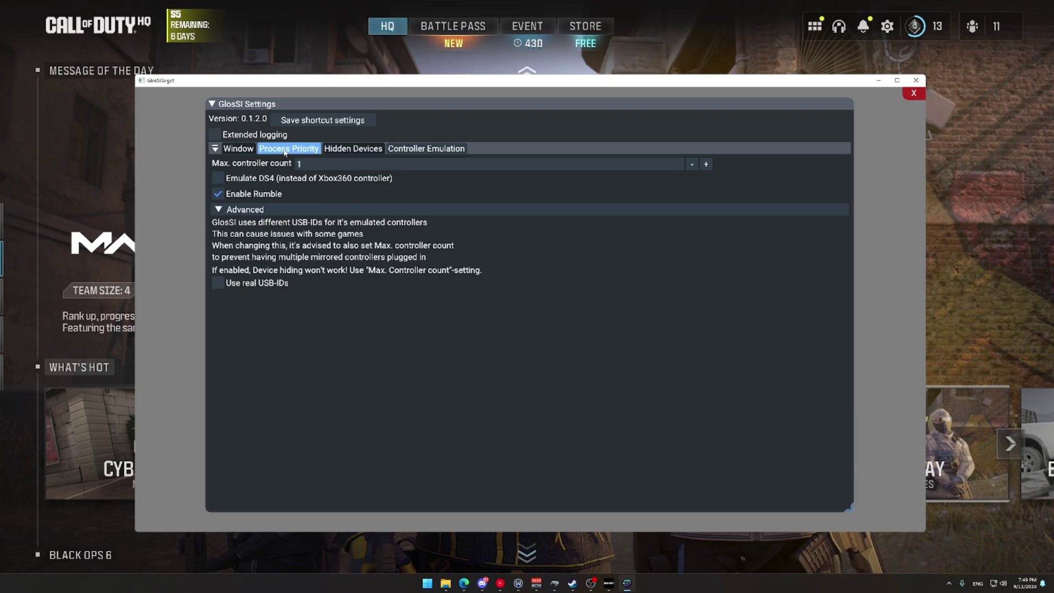
{"action": "left_click", "coordinate": [672, 50]}
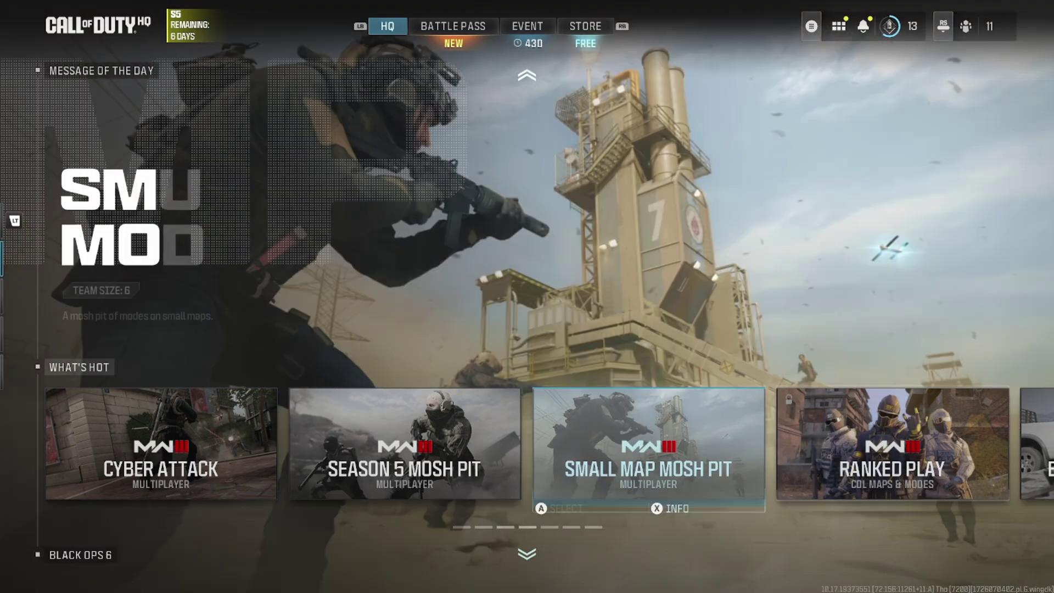
Step: Move focus between the Season 5 Mosh Pit and Small Map Mosh Pit cards
{"action": "key", "text": "Left"}
{"action": "key", "text": "Right"}
{"action": "key", "text": "Left"}
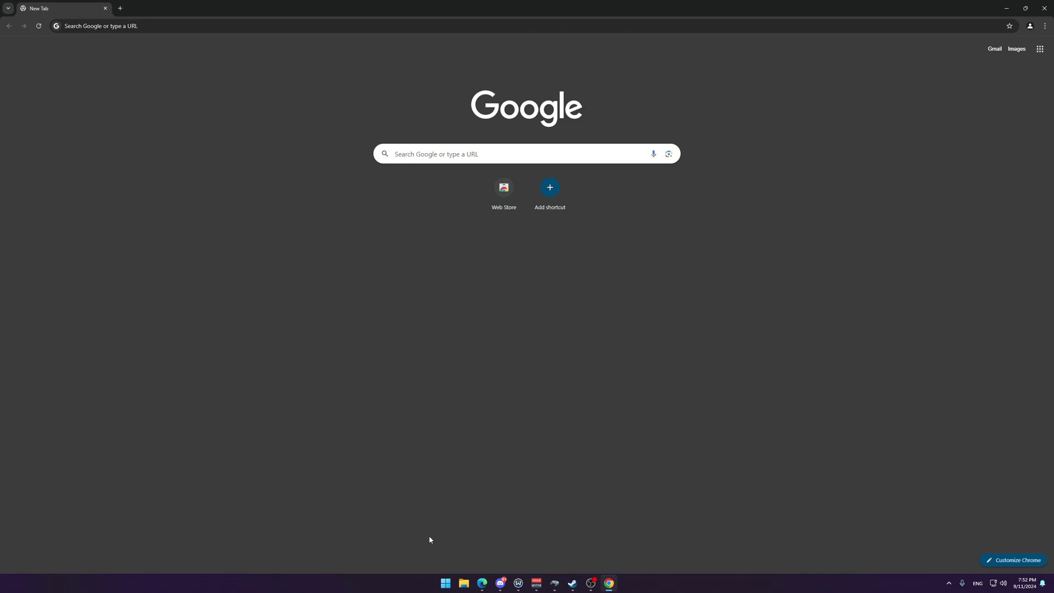
Step: Launch Victrix Control Hub and merge the VictrixCompatibility (1).reg registry fix from Downloads
{"action": "left_click", "coordinate": [444, 584]}
{"action": "type", "text": "victrix Control Hub"}
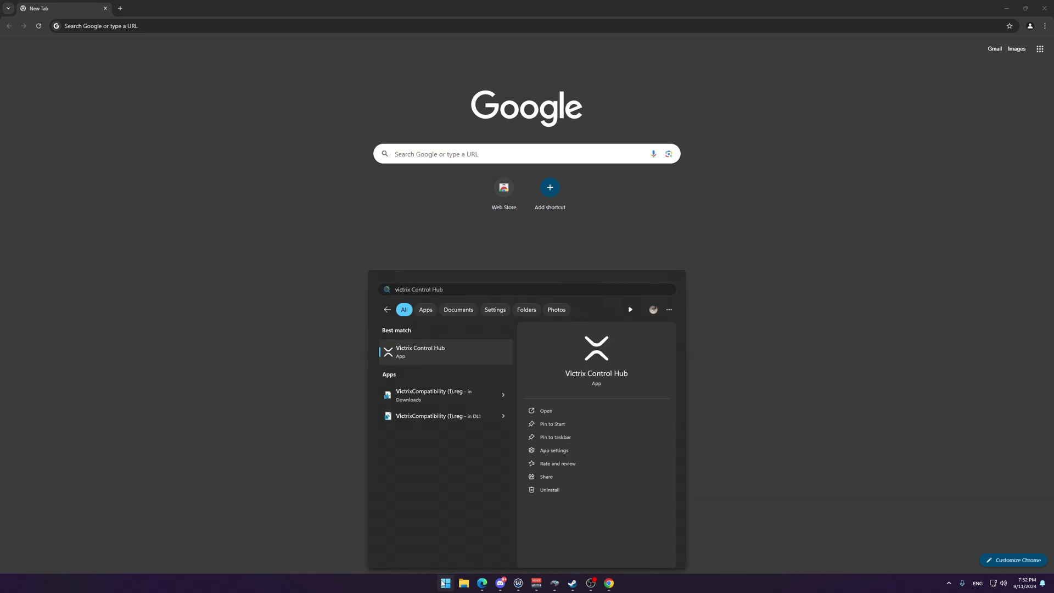
{"action": "key", "text": "Return"}
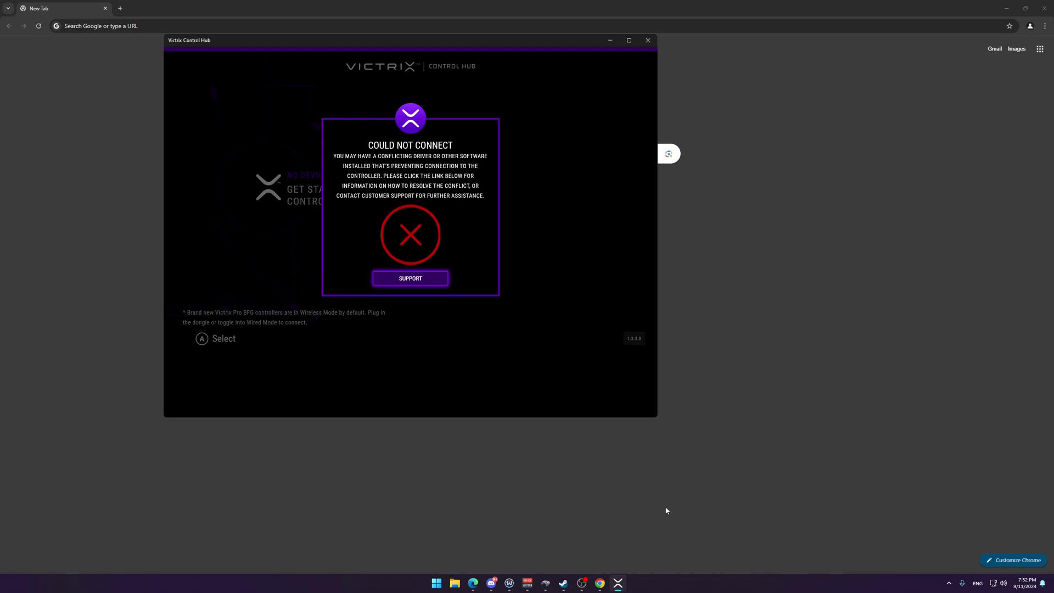
{"action": "left_click", "coordinate": [432, 586]}
{"action": "type", "text": "vic"}
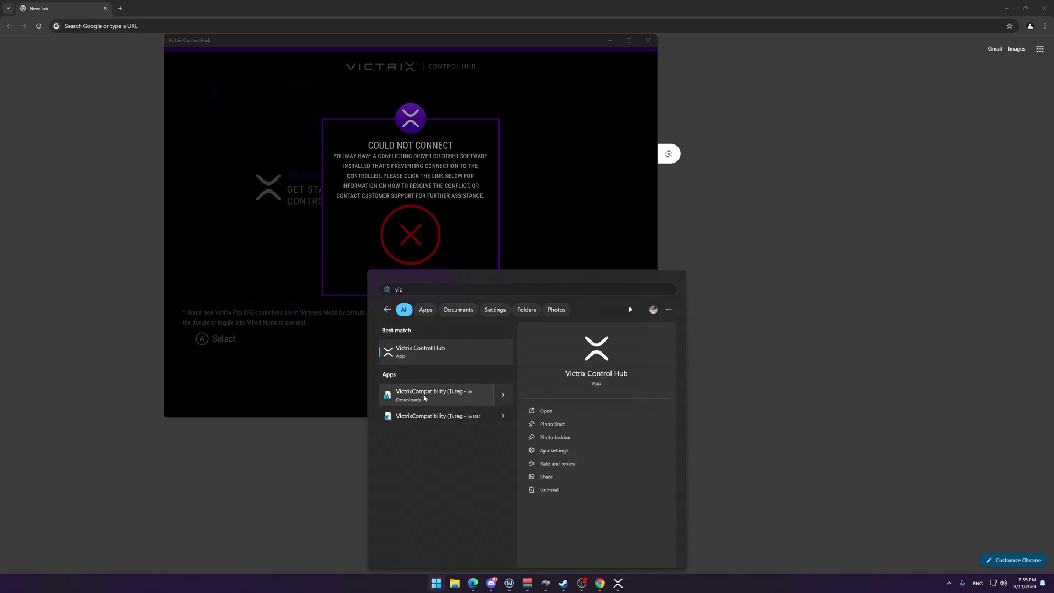
{"action": "left_click", "coordinate": [424, 397]}
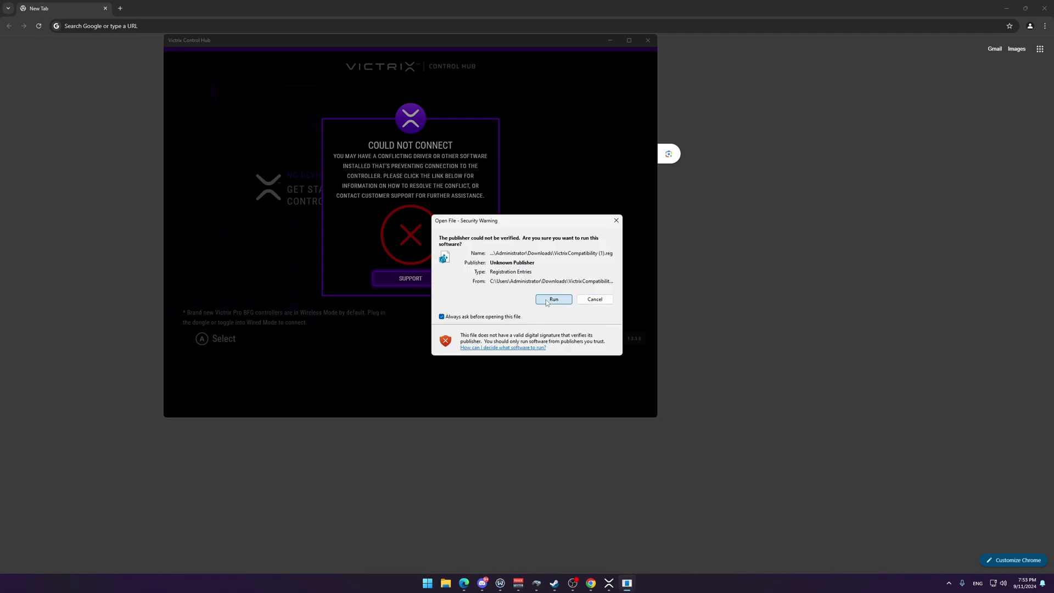
{"action": "left_click", "coordinate": [555, 300]}
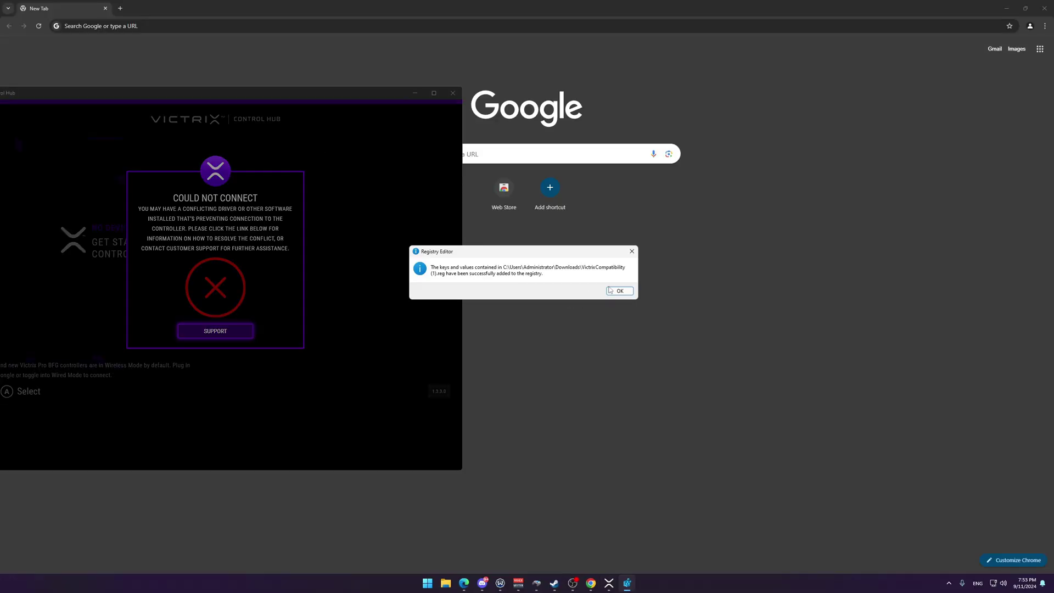
{"action": "left_click", "coordinate": [611, 290]}
Step: Close and relaunch Victrix Control Hub, which still reports it could not connect
{"action": "left_click", "coordinate": [453, 93]}
{"action": "left_click", "coordinate": [445, 584]}
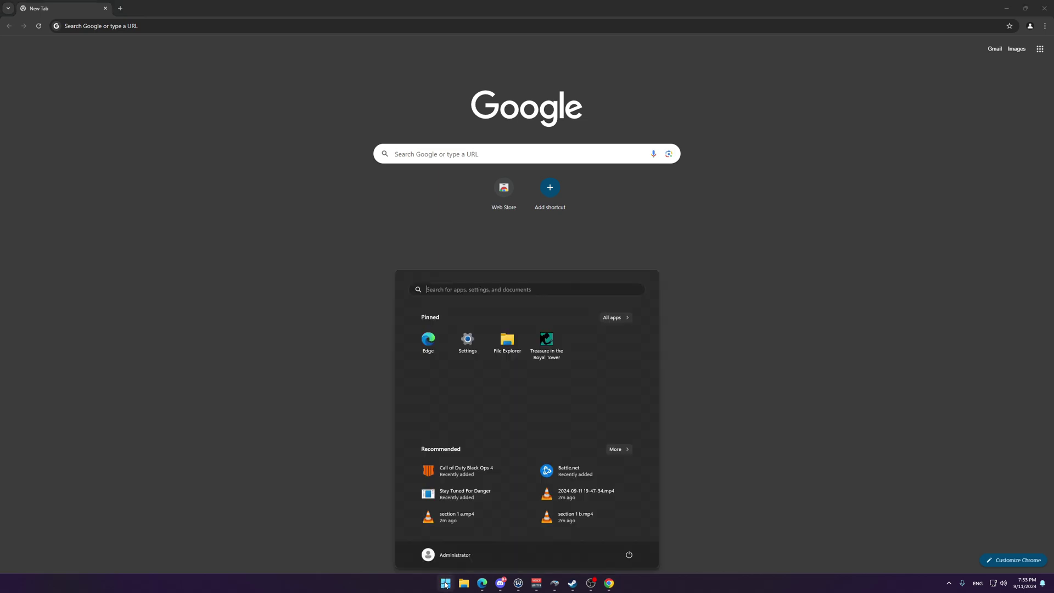
{"action": "type", "text": "victrix control hub"}
{"action": "key", "text": "Return"}
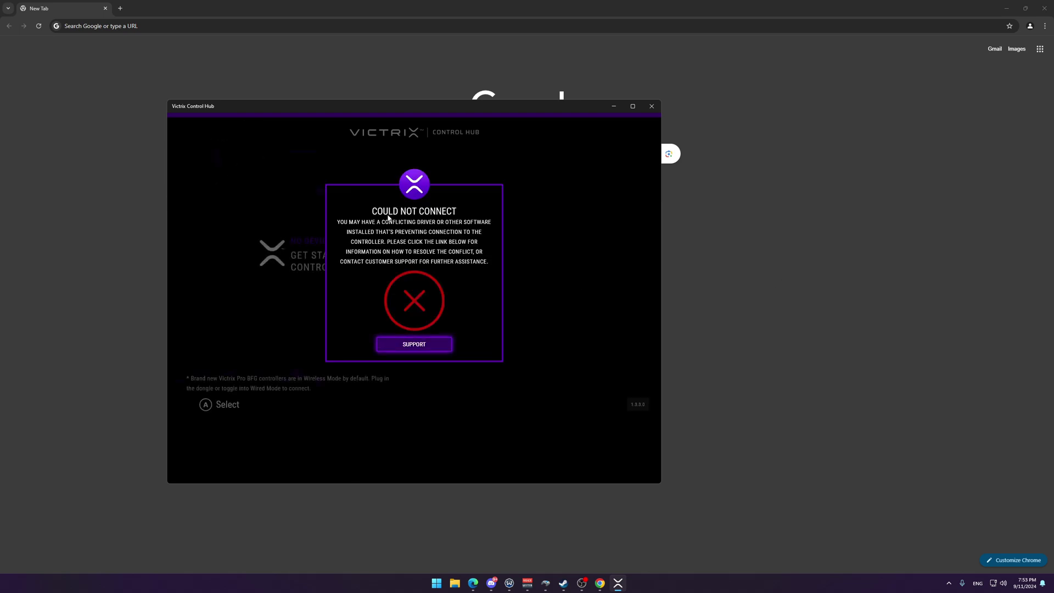
{"action": "left_click", "coordinate": [129, 99]}
Step: Search Google for virtualbox, then download and install VirtualBox 7.1.0 for Windows hosts
{"action": "left_click", "coordinate": [149, 31]}
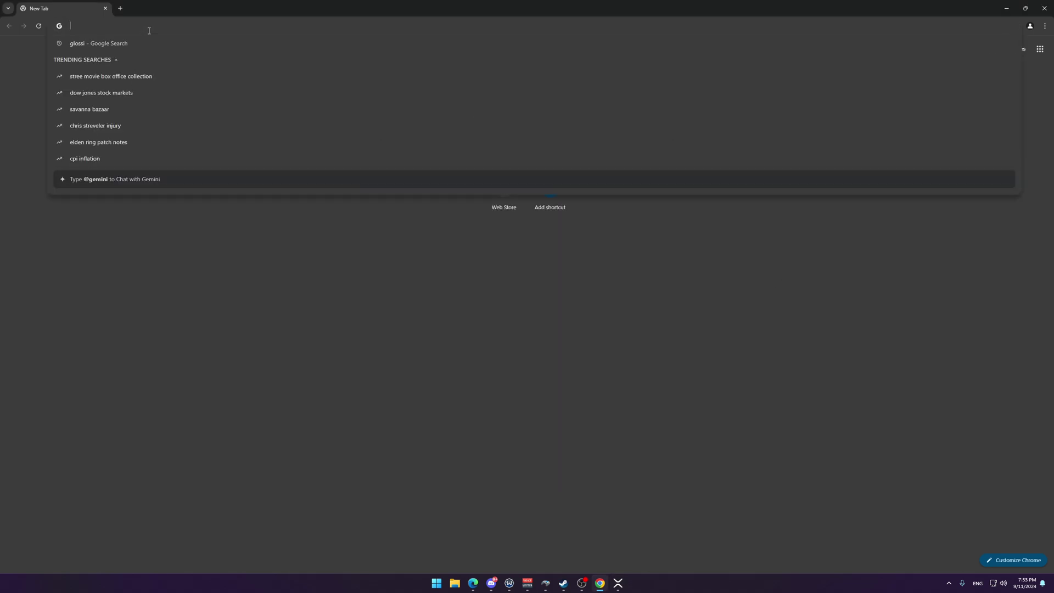
{"action": "type", "text": "victrix"}
{"action": "key", "text": "Escape"}
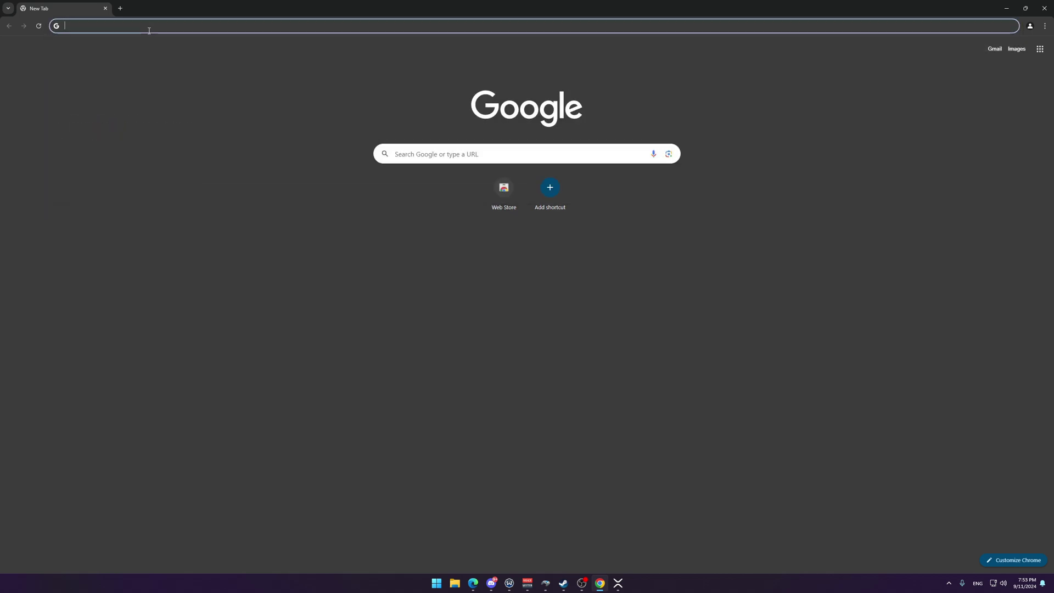
{"action": "type", "text": "virtualbox"}
{"action": "key", "text": "Return"}
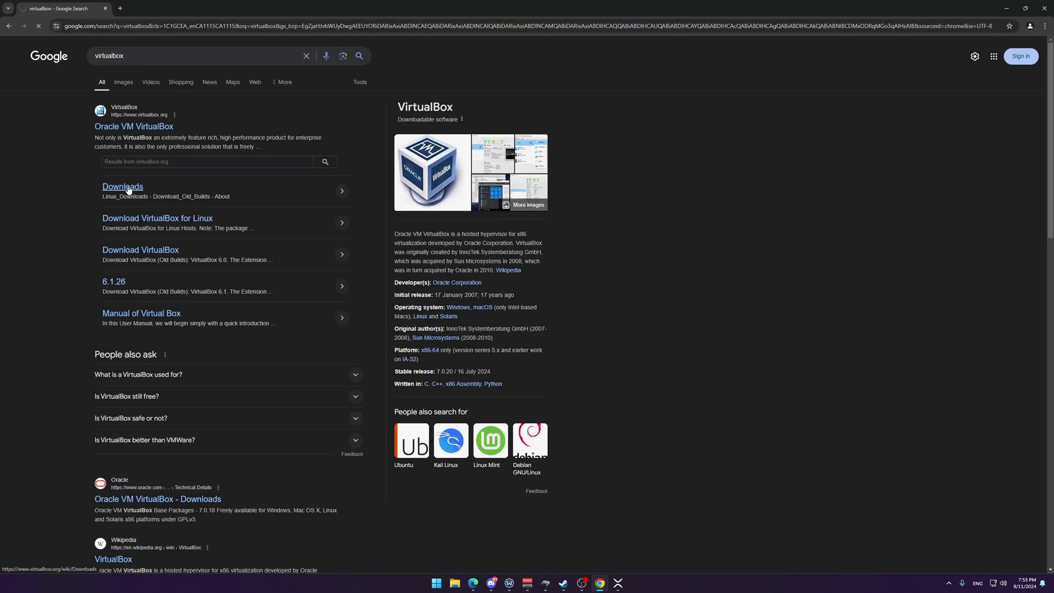
{"action": "left_click", "coordinate": [123, 189]}
{"action": "left_click", "coordinate": [417, 185]}
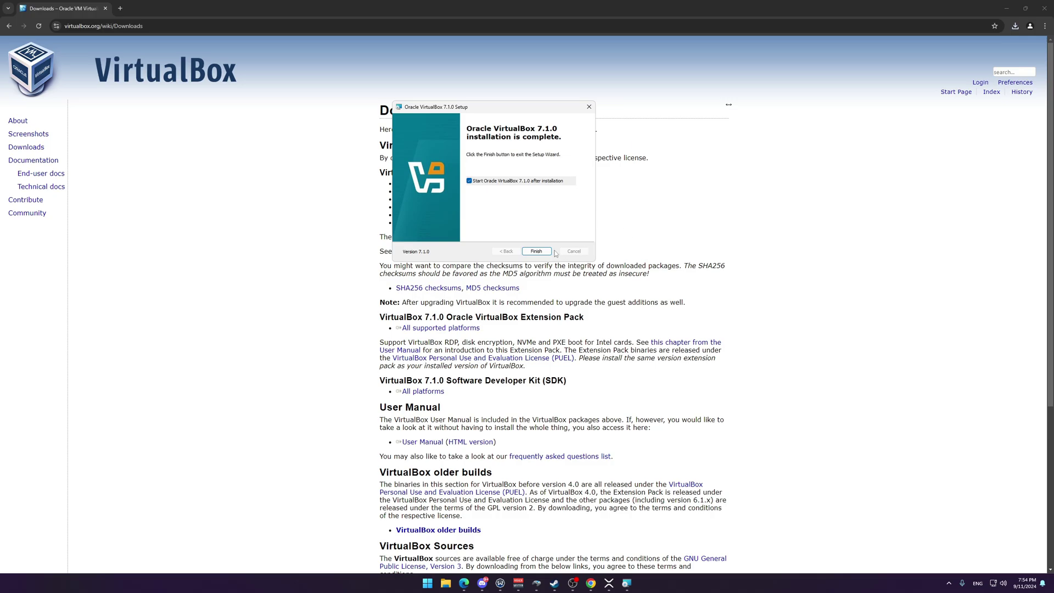
{"action": "left_click", "coordinate": [536, 251]}
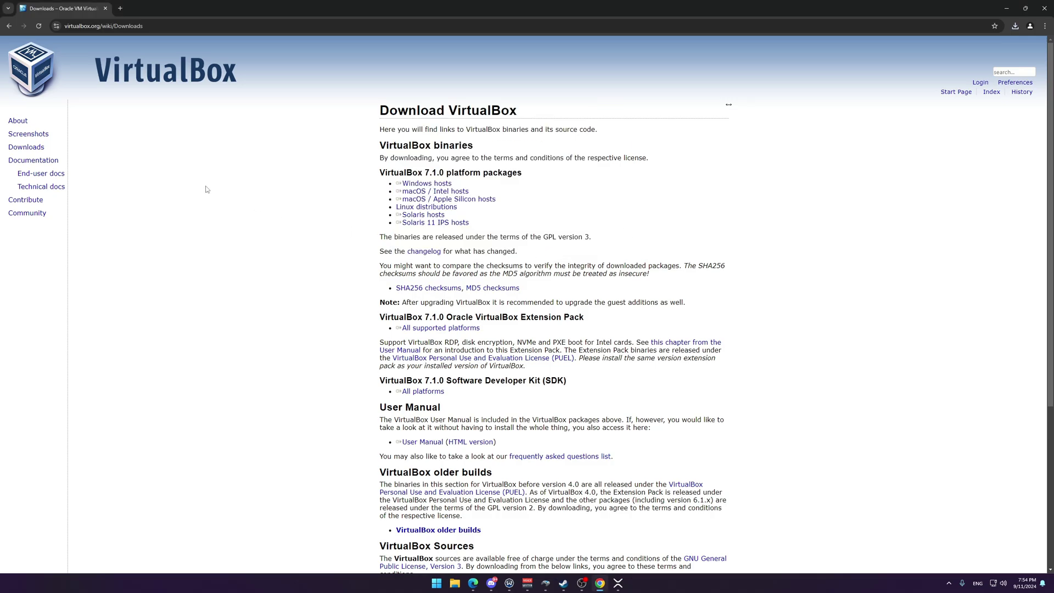
Step: Search Google for 'windows 11' and go to Microsoft's Download Windows 11 page
{"action": "left_click", "coordinate": [151, 30]}
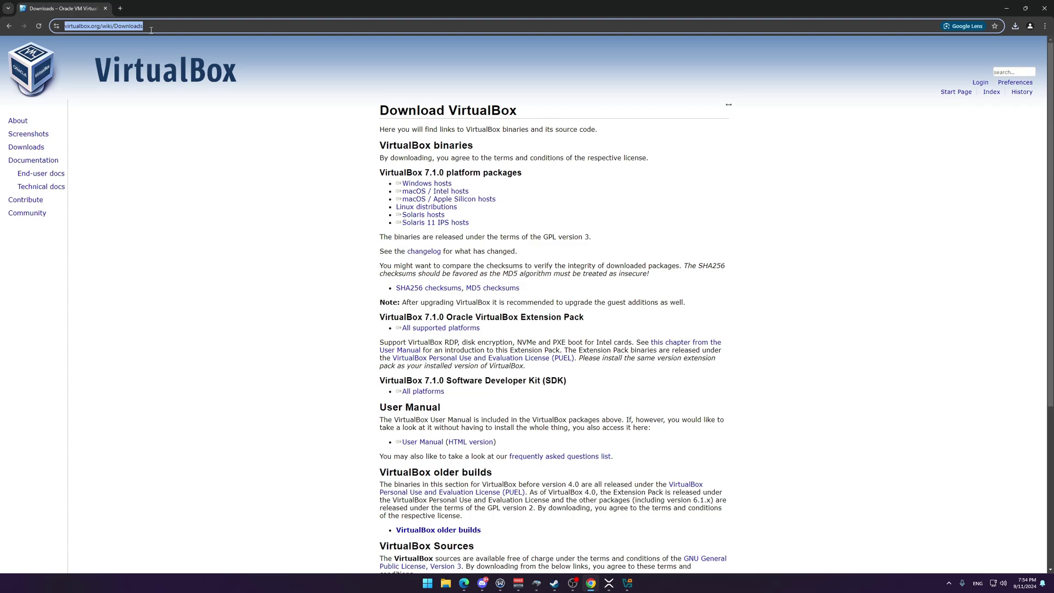
{"action": "type", "text": "windows 11"}
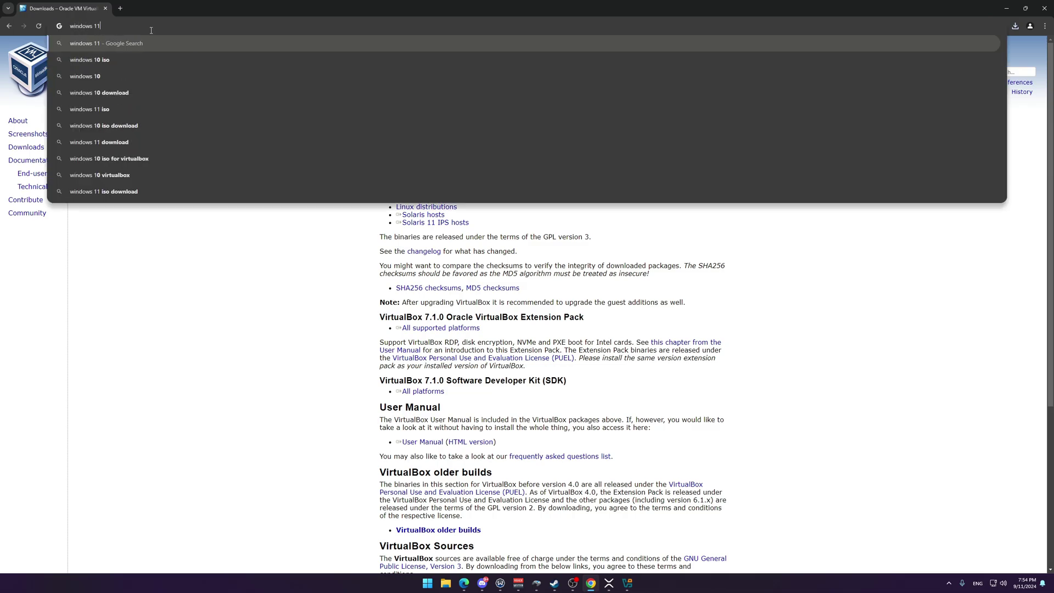
{"action": "key", "text": "Return"}
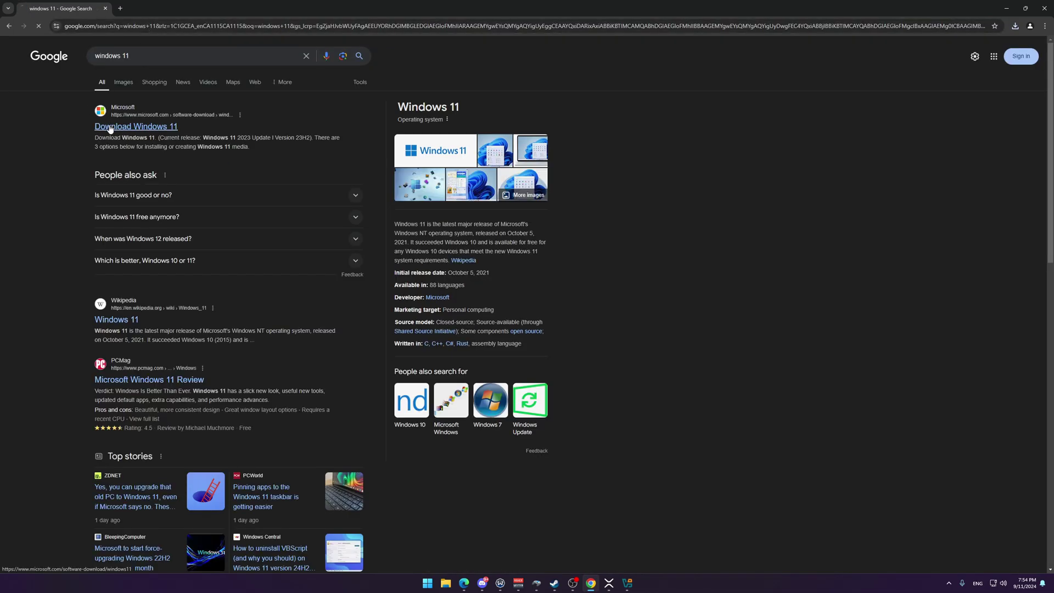
{"action": "left_click", "coordinate": [110, 129]}
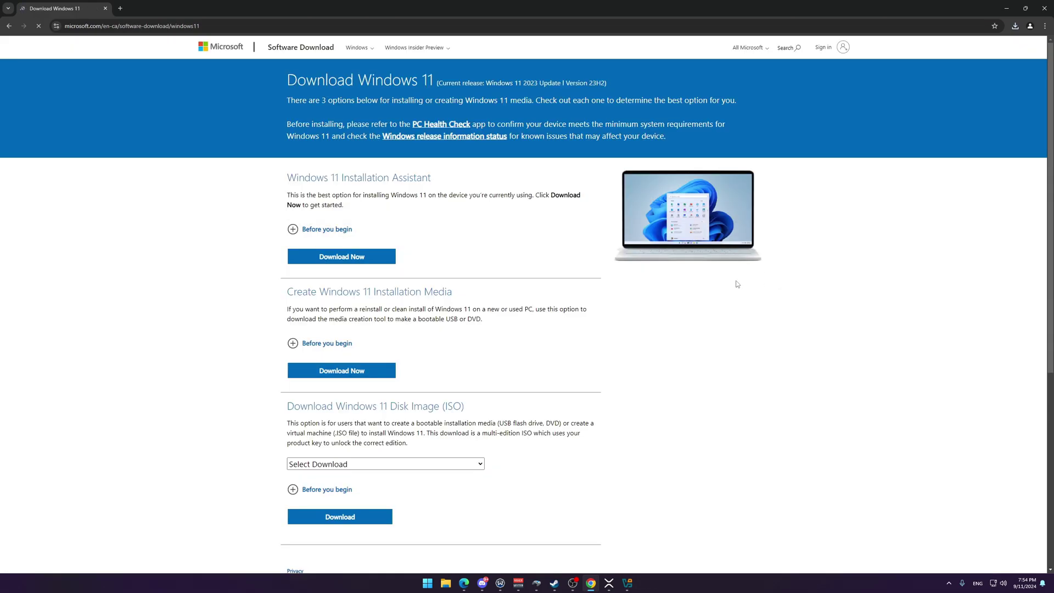
{"action": "scroll", "coordinate": [370, 442], "scroll_direction": "down", "scroll_amount": 2}
Step: Download the 64-bit Windows 11 multi-edition ISO in English (United States)
{"action": "left_click", "coordinate": [384, 408]}
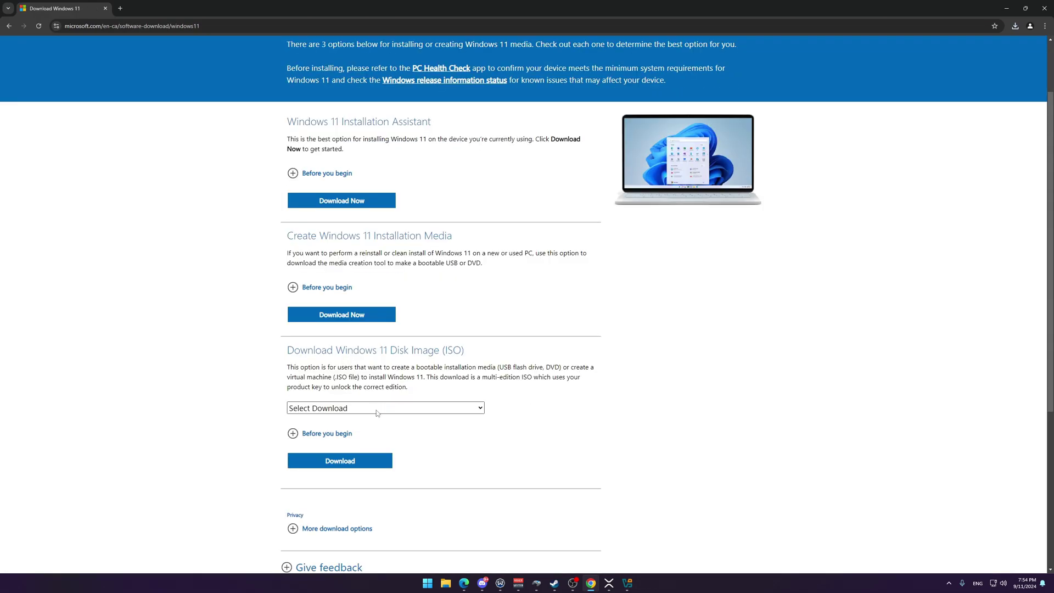
{"action": "left_click", "coordinate": [382, 436]}
{"action": "left_click", "coordinate": [356, 461]}
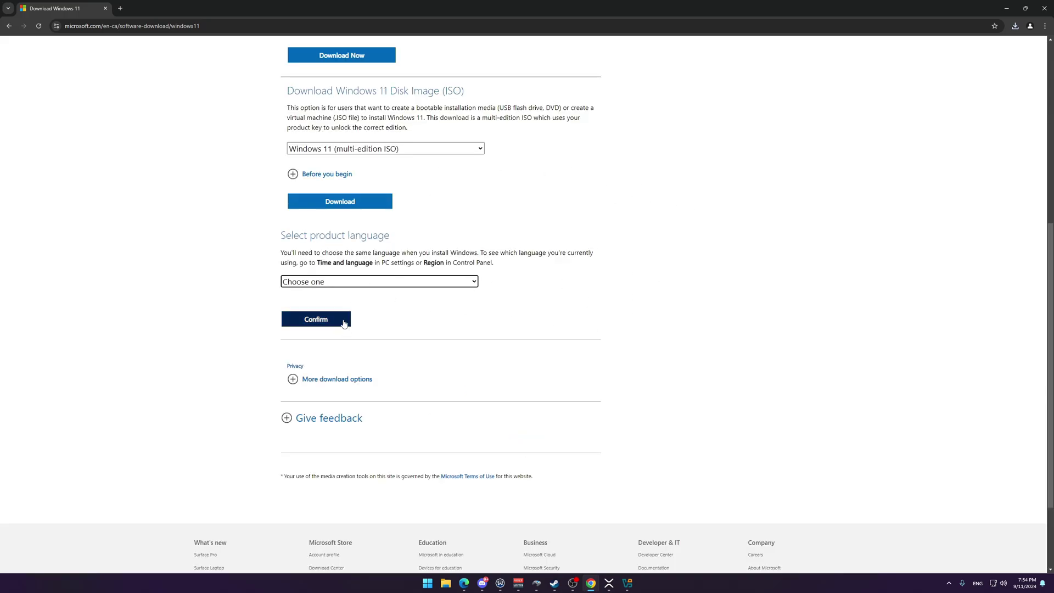
{"action": "left_click", "coordinate": [335, 286]}
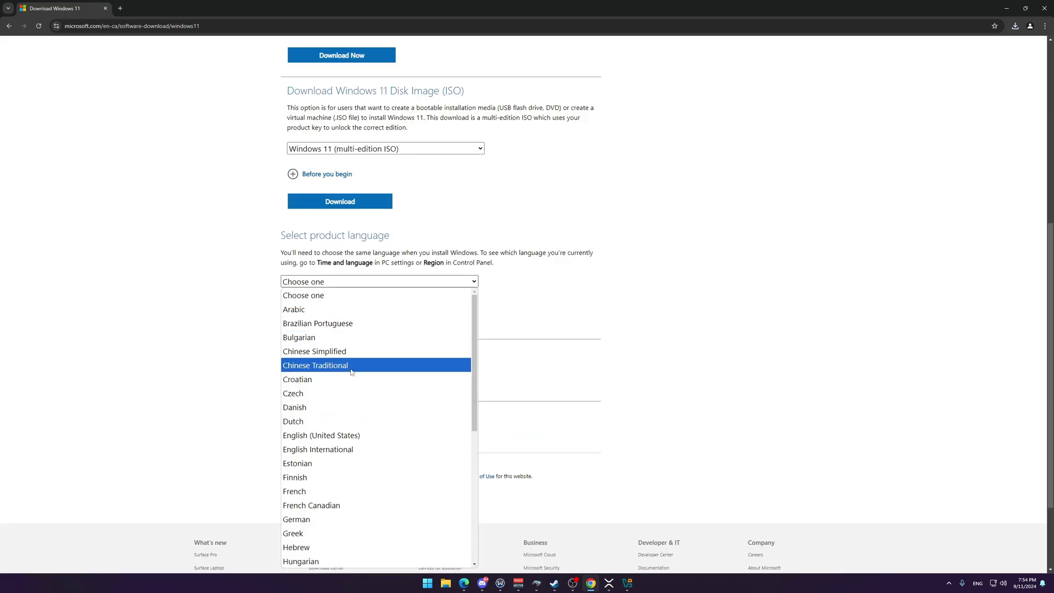
{"action": "left_click", "coordinate": [319, 438]}
{"action": "left_click", "coordinate": [315, 320]}
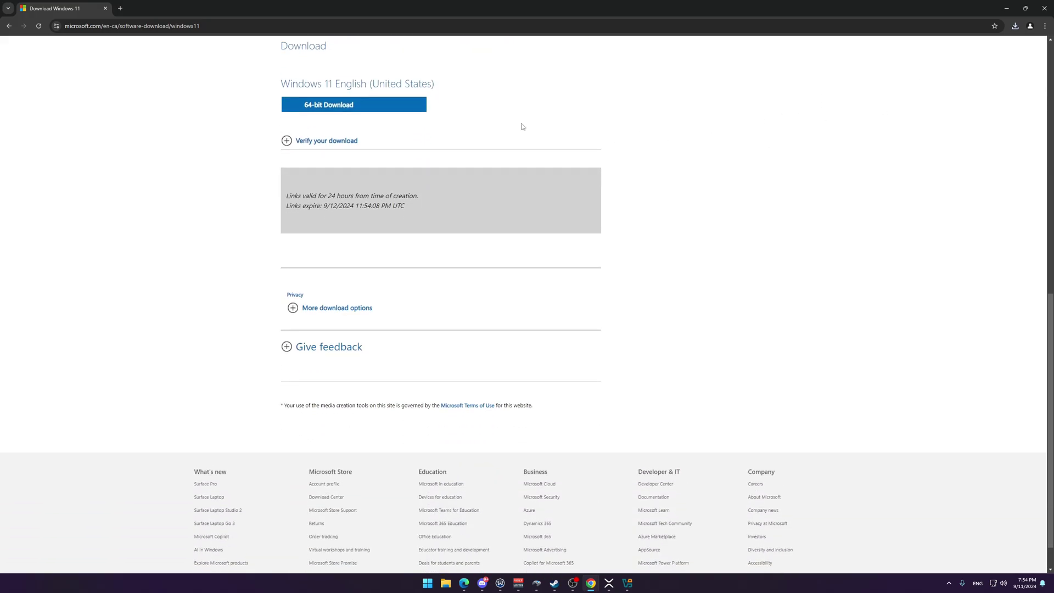
{"action": "left_click", "coordinate": [368, 114]}
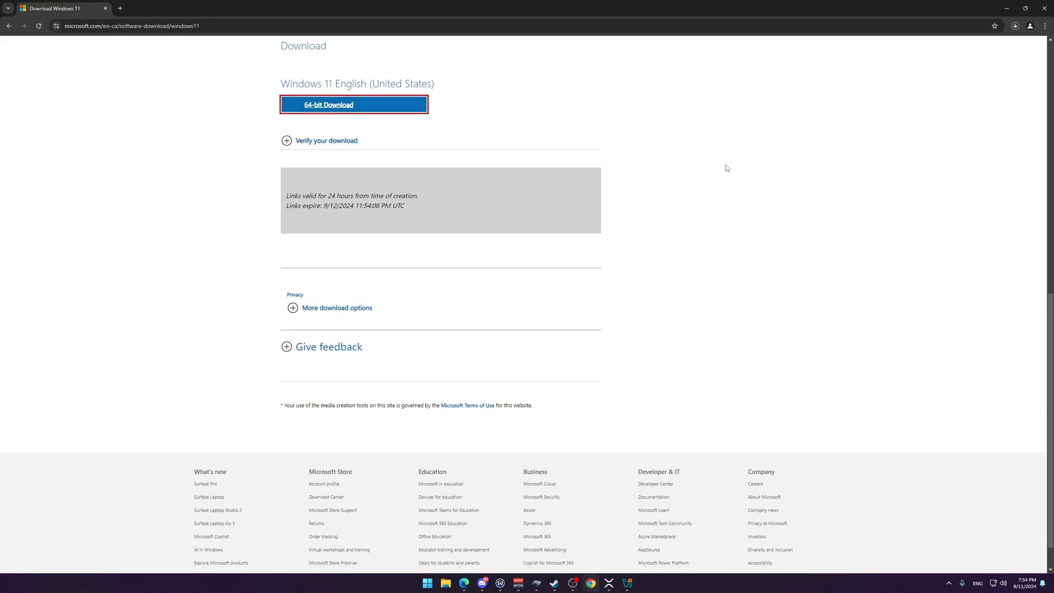
{"action": "left_click", "coordinate": [1015, 26]}
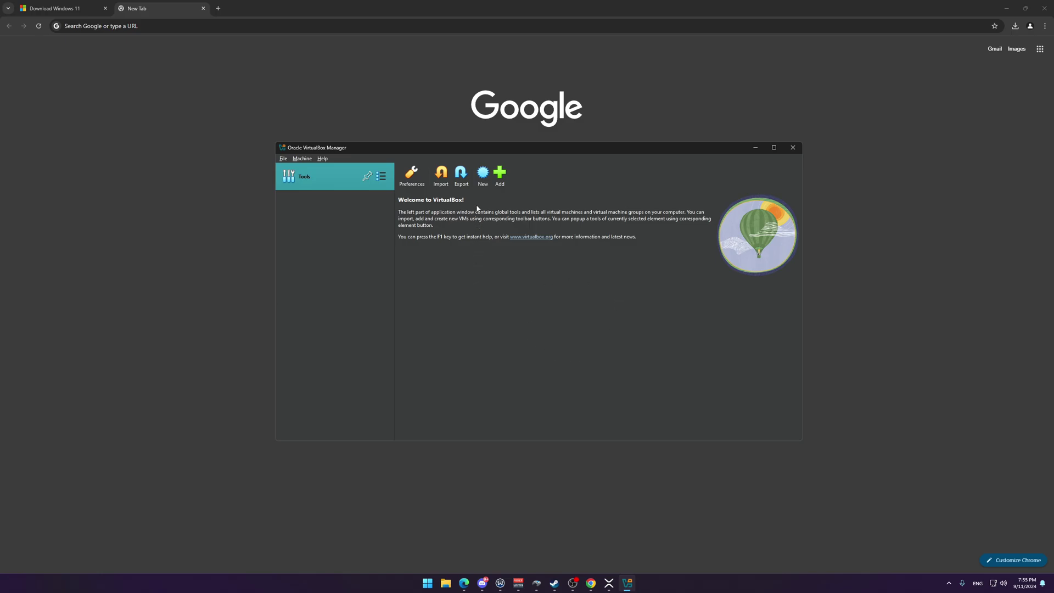
Step: Create a new VM named Windows using the downloaded Windows 11 ISO and Windows 11 Pro edition
{"action": "left_click", "coordinate": [483, 175]}
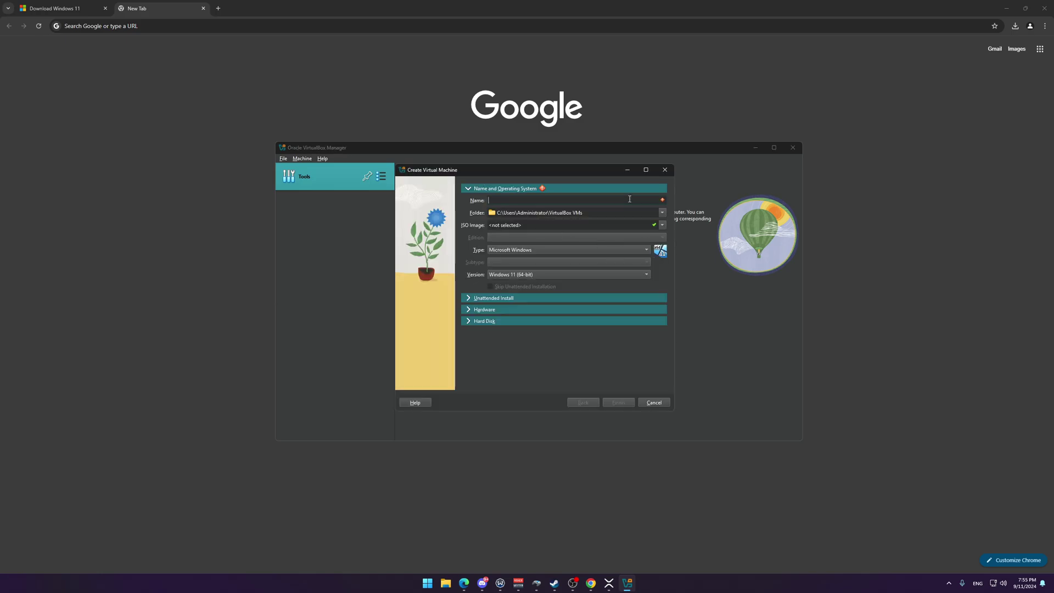
{"action": "type", "text": "Windows"}
{"action": "left_click", "coordinate": [662, 226]}
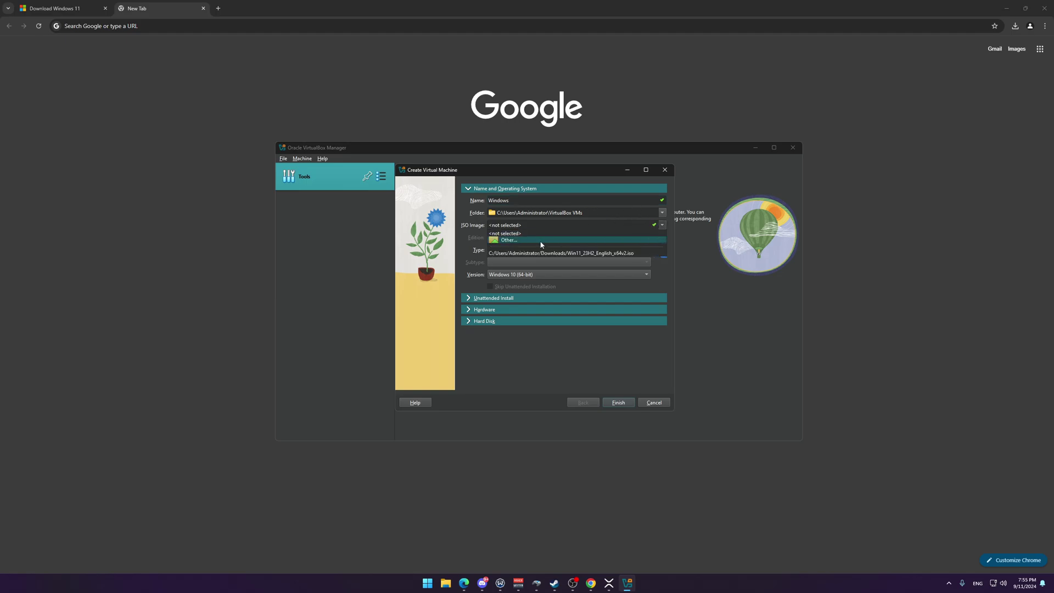
{"action": "left_click", "coordinate": [542, 241]}
{"action": "double_click", "coordinate": [532, 255]}
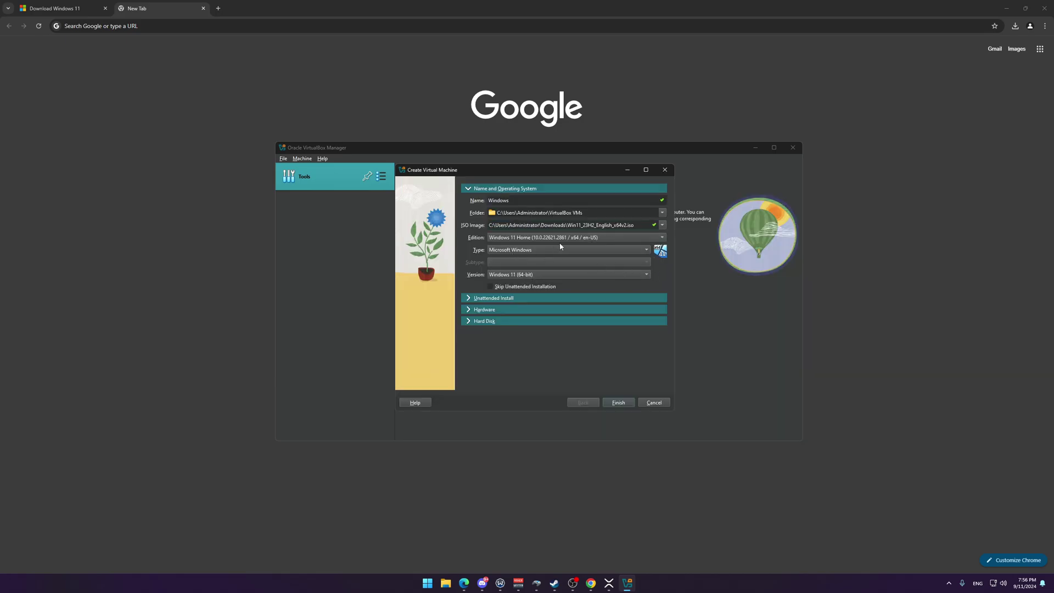
{"action": "left_click", "coordinate": [561, 239]}
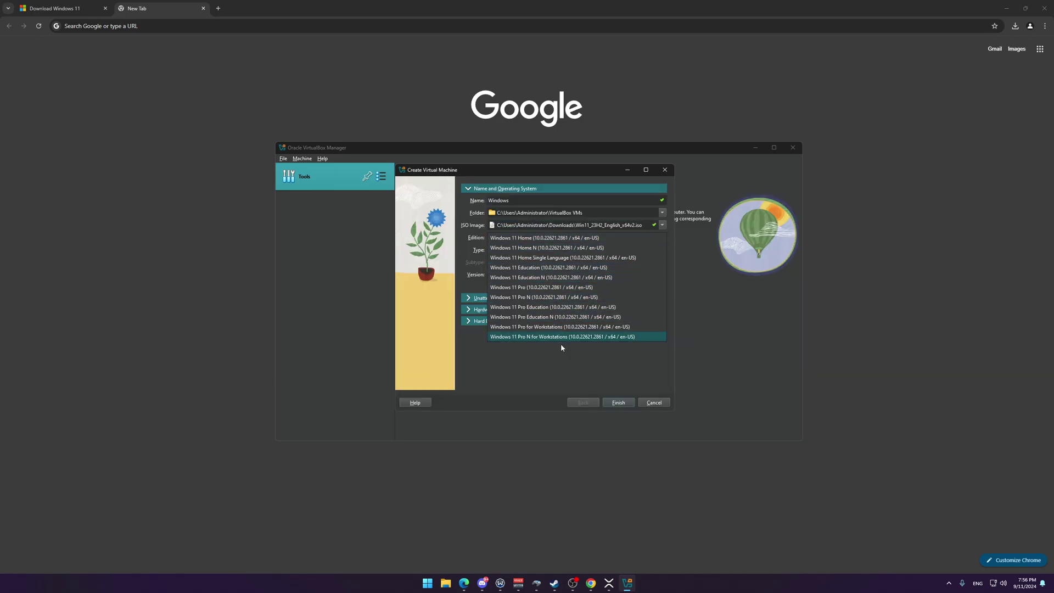
{"action": "left_click", "coordinate": [525, 288]}
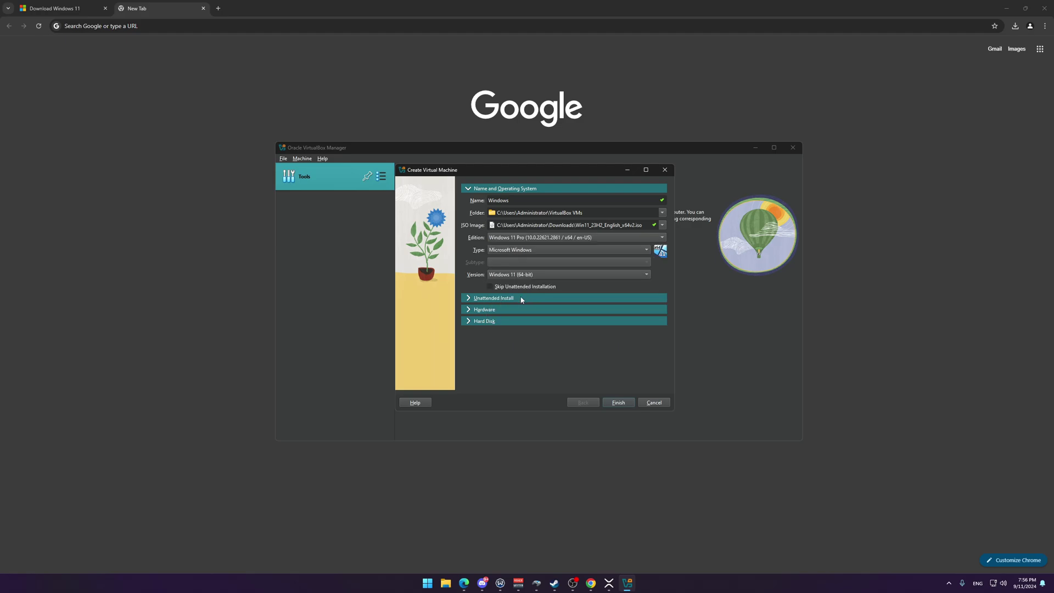
Step: Replace the unattended-install password in both password fields with a new one
{"action": "left_click", "coordinate": [511, 299]}
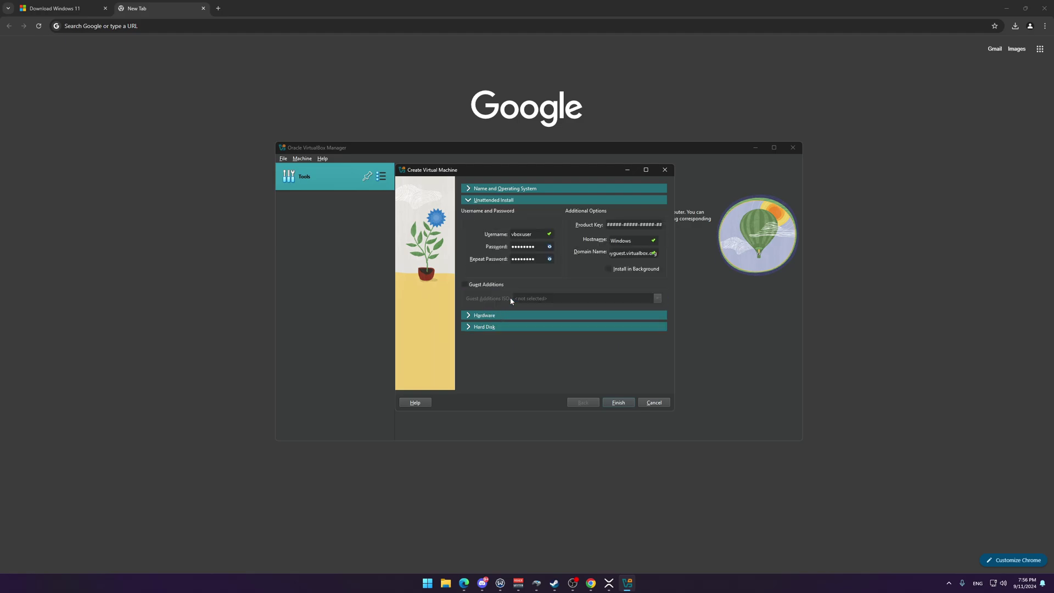
{"action": "left_click", "coordinate": [549, 247]}
{"action": "left_click_drag", "start_coordinate": [537, 247], "coordinate": [467, 245]}
{"action": "type", "text": "password"}
{"action": "key", "text": "Tab"}
{"action": "type", "text": "password"}
{"action": "key", "text": "Tab"}
Step: Find the Windows Product Keys GitHub gist and select the Windows 11 Pro generic key
{"action": "left_click", "coordinate": [264, 30]}
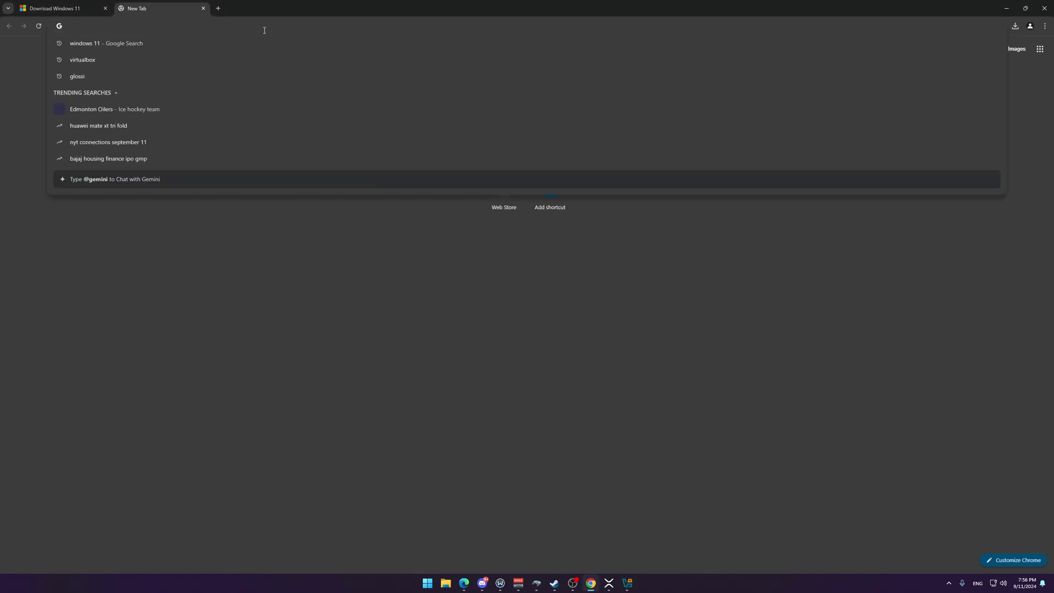
{"action": "type", "text": "windows 11"}
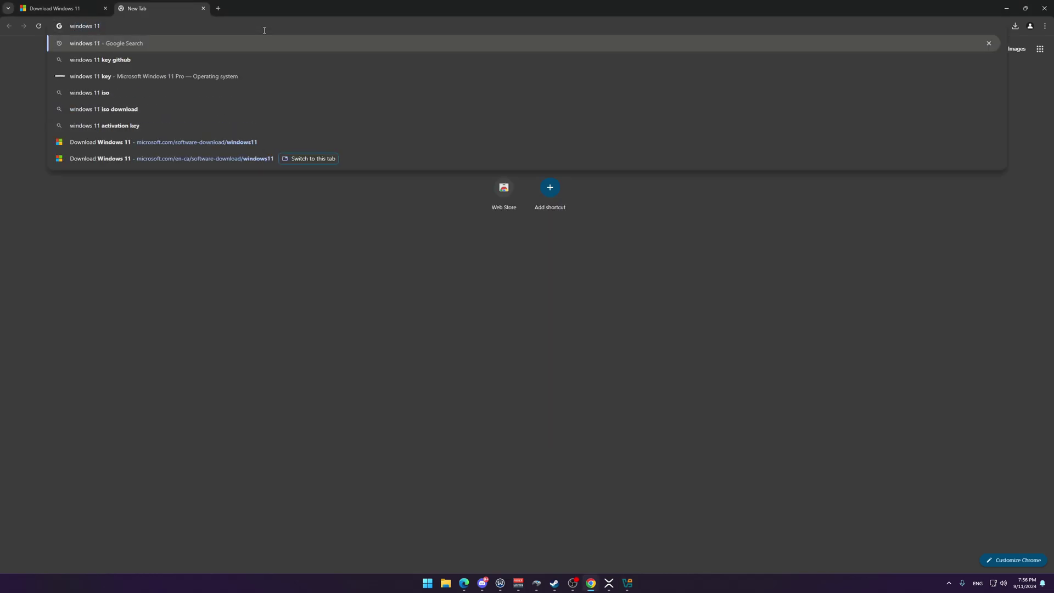
{"action": "type", "text": " key github"}
{"action": "key", "text": "Return"}
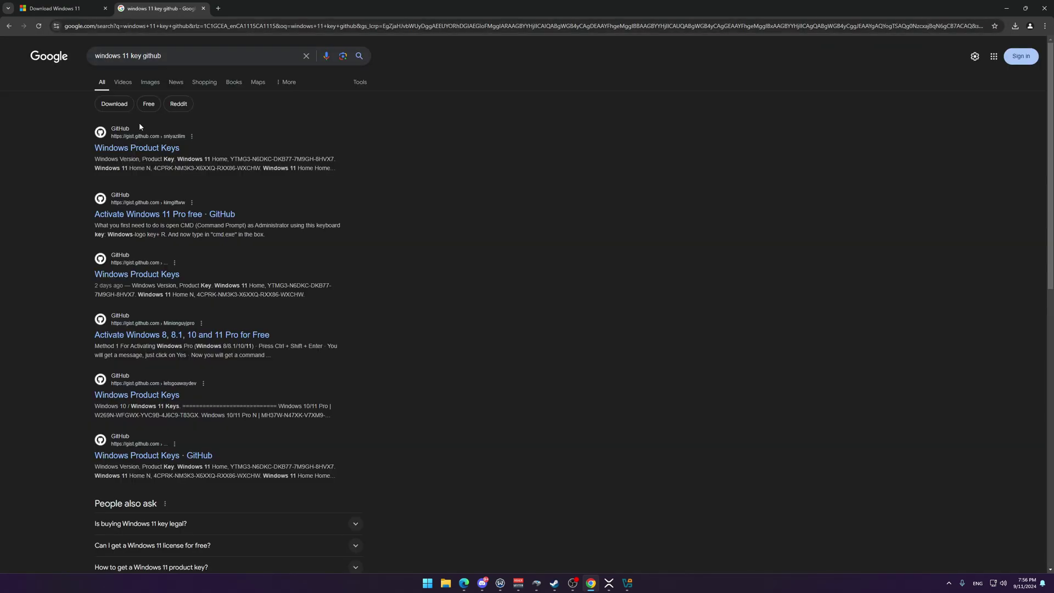
{"action": "left_click", "coordinate": [132, 148]}
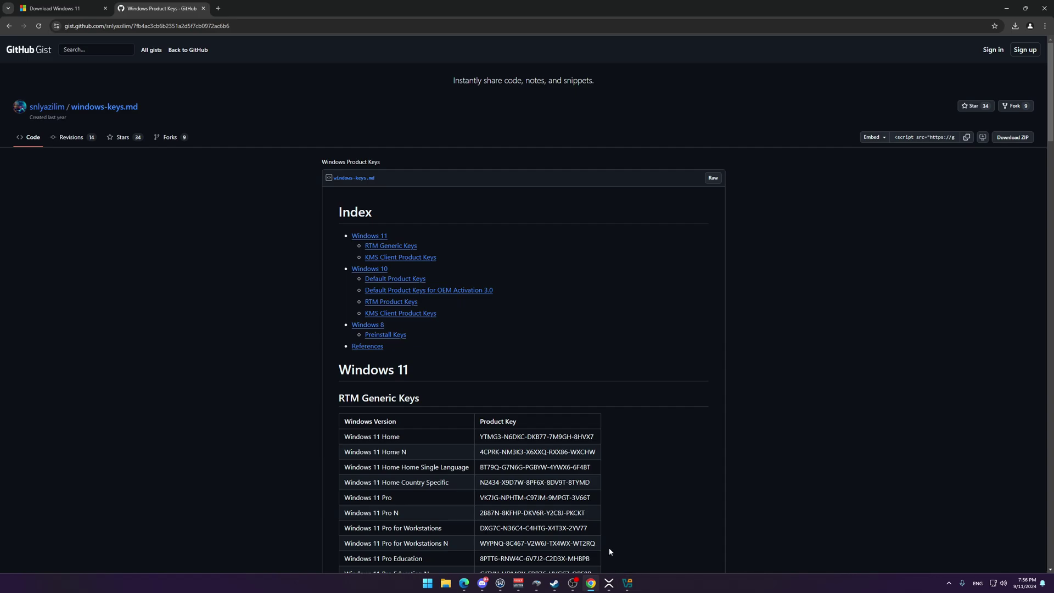
{"action": "scroll", "coordinate": [556, 474], "scroll_direction": "down", "scroll_amount": 2}
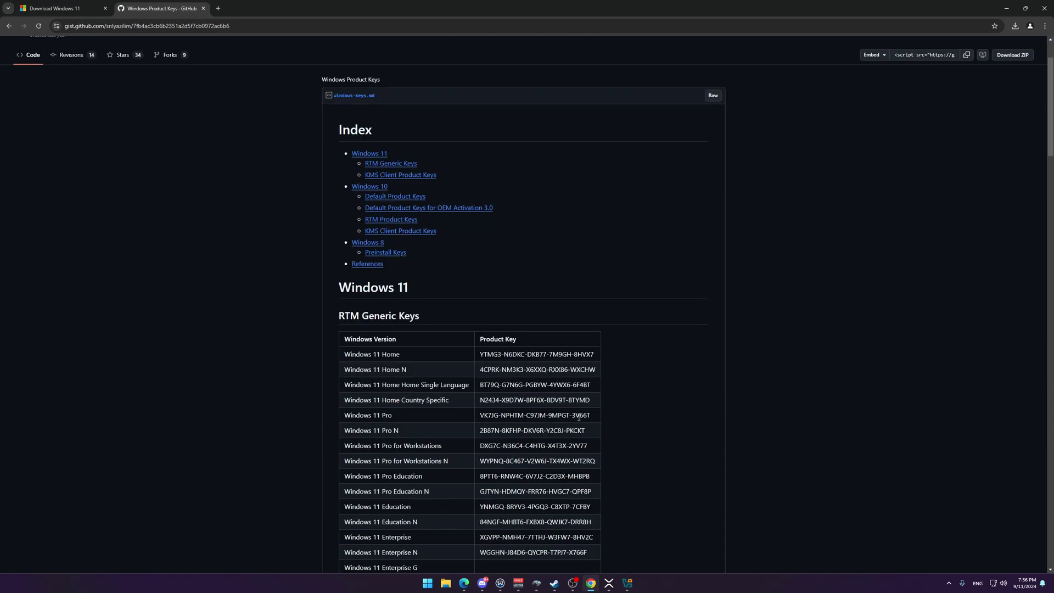
{"action": "left_click_drag", "start_coordinate": [582, 417], "coordinate": [482, 423]}
{"action": "key", "text": "ctrl+c"}
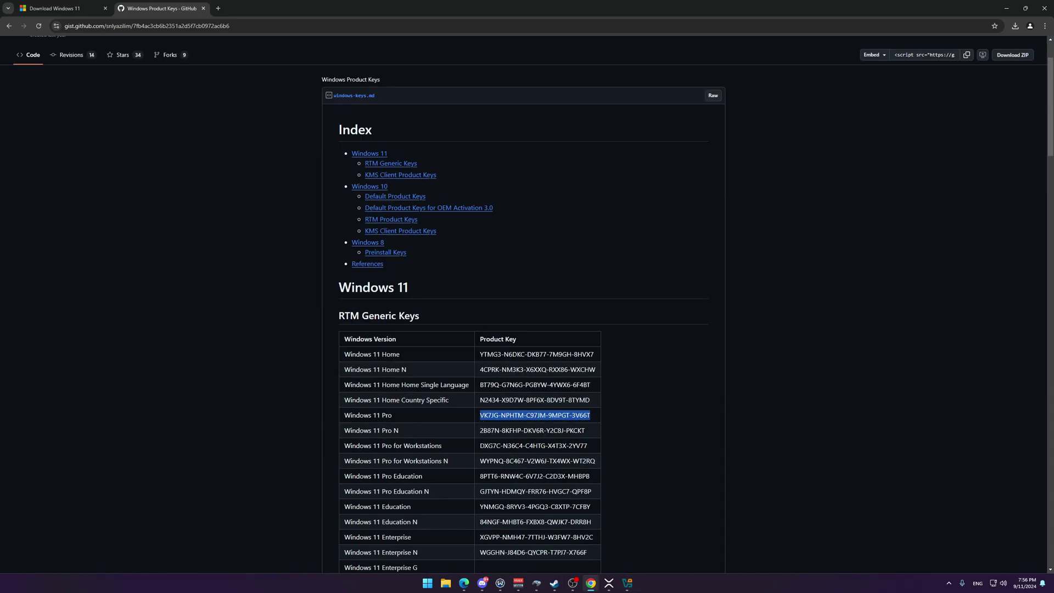
{"action": "left_click", "coordinate": [629, 582]}
Step: Paste the product key, finish creating the VM, and boot it from the installer disc
{"action": "key", "text": "ctrl+v"}
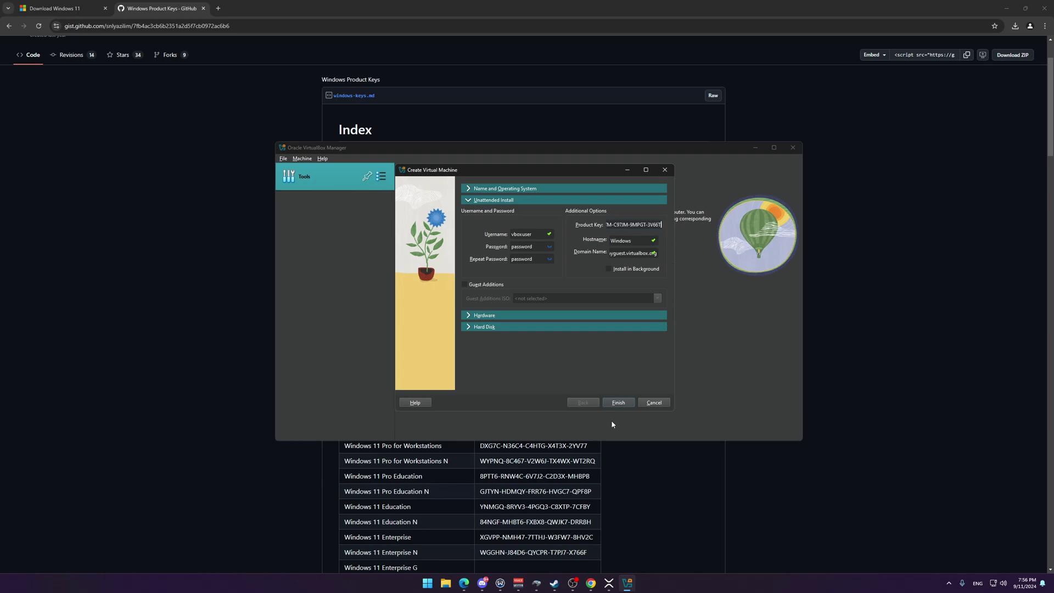
{"action": "left_click", "coordinate": [618, 403]}
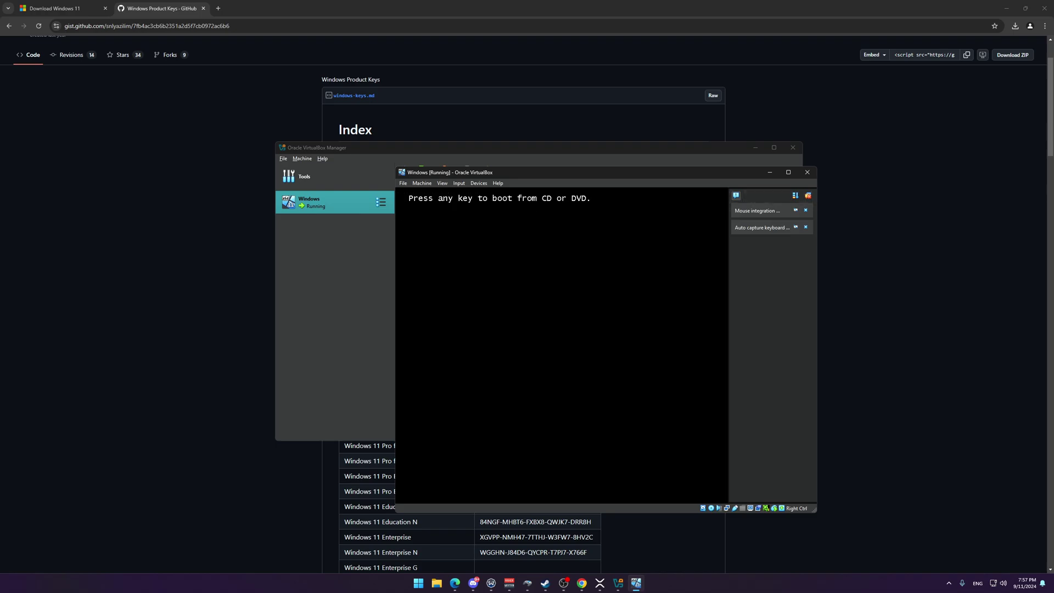
{"action": "key", "text": "Return"}
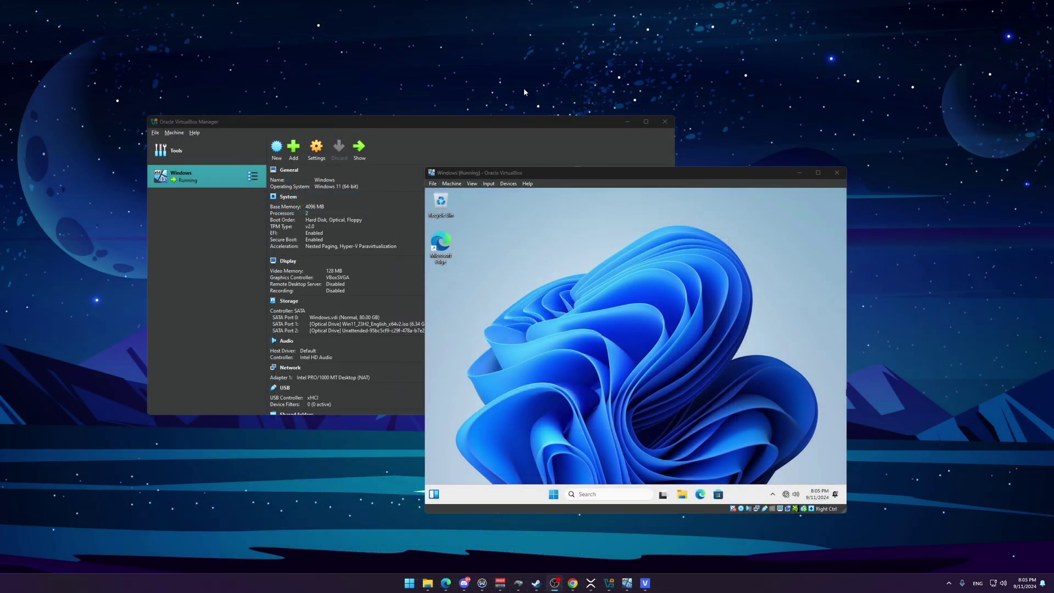
Step: Change the Windows VM's network adapter from NAT to Bridged Adapter and save
{"action": "right_click", "coordinate": [179, 180]}
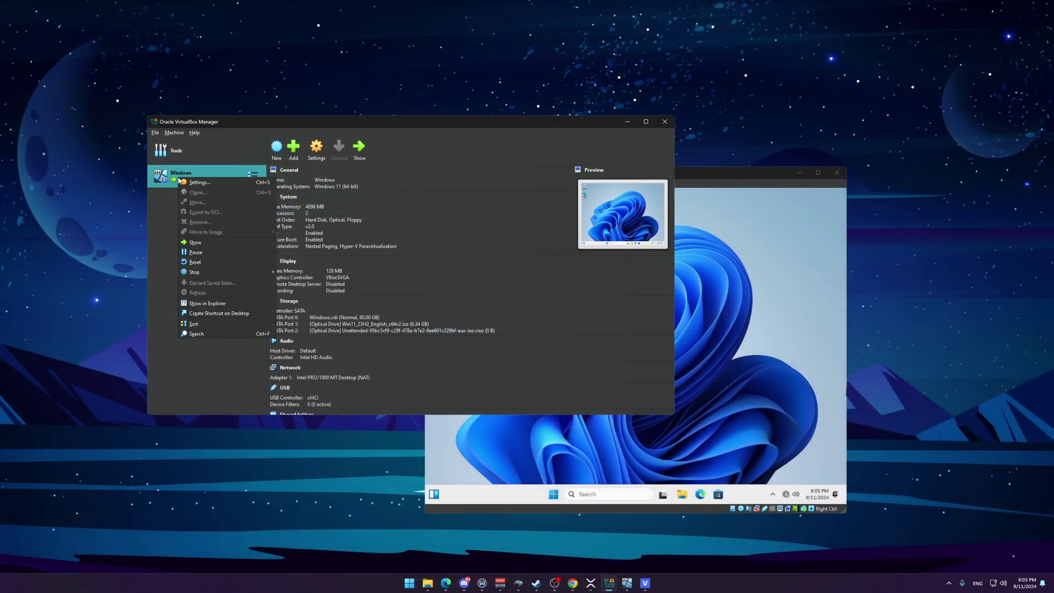
{"action": "left_click", "coordinate": [199, 183]}
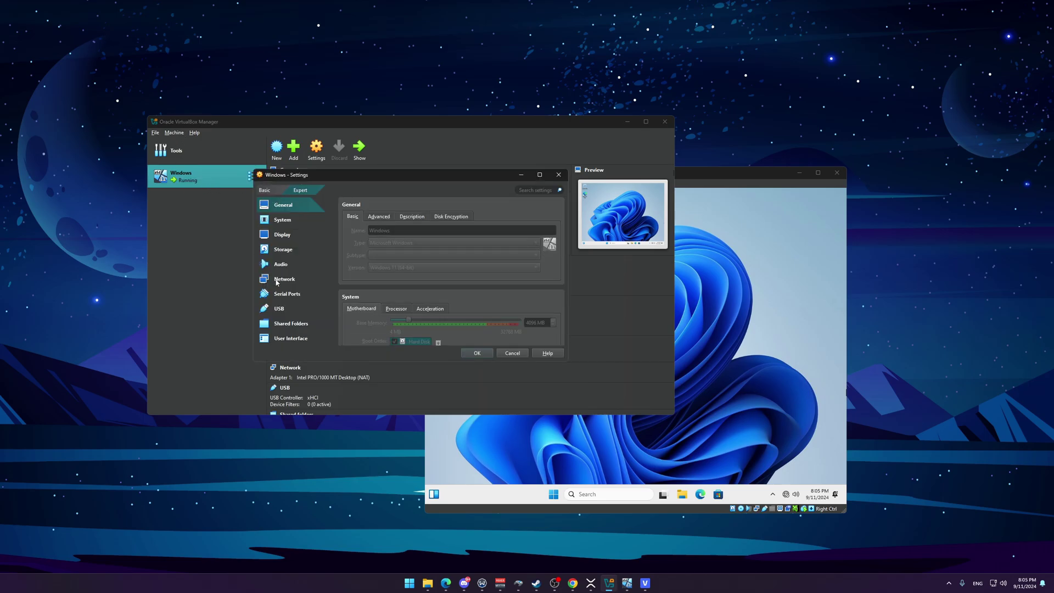
{"action": "left_click", "coordinate": [281, 280]}
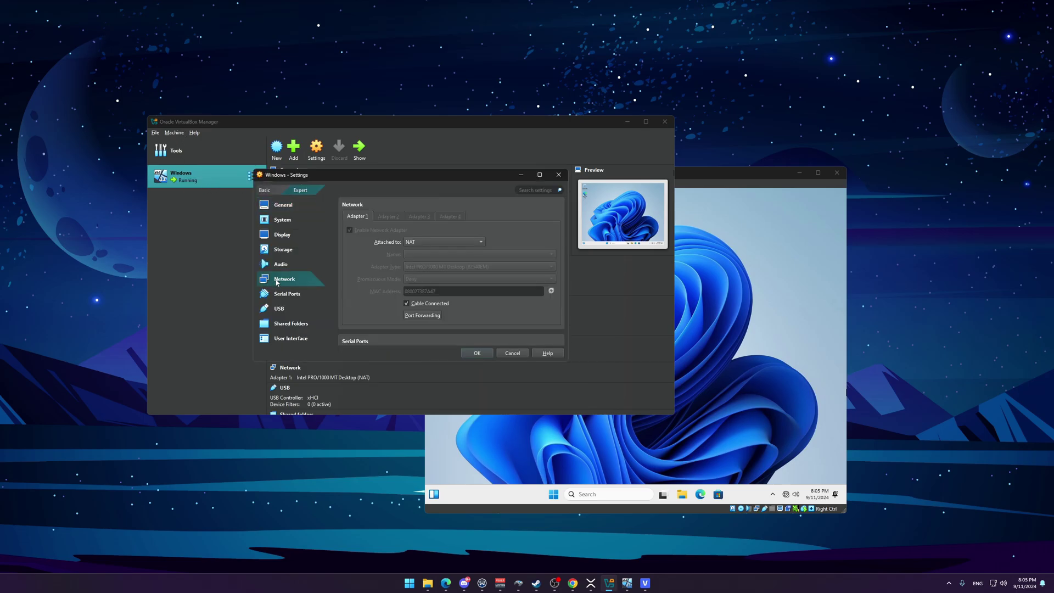
{"action": "left_click", "coordinate": [483, 244]}
{"action": "left_click", "coordinate": [463, 253]}
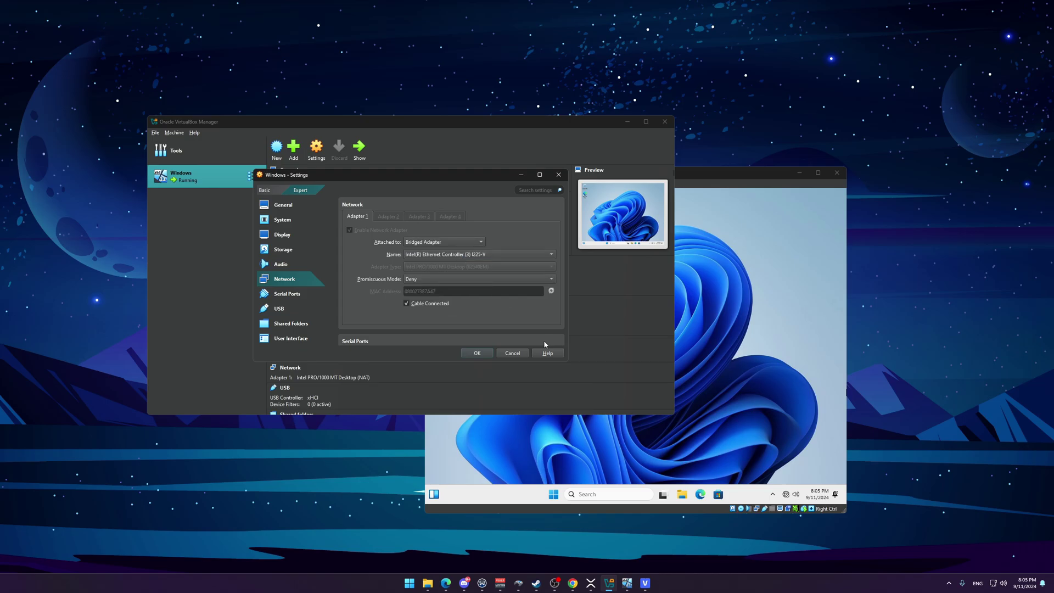
{"action": "left_click", "coordinate": [477, 354]}
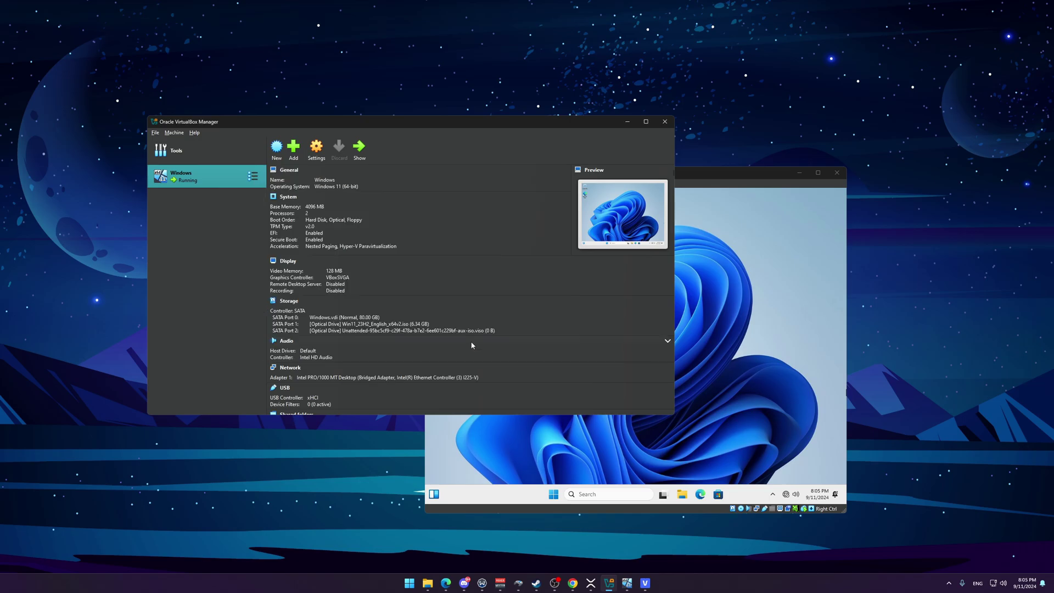
{"action": "left_click", "coordinate": [764, 454]}
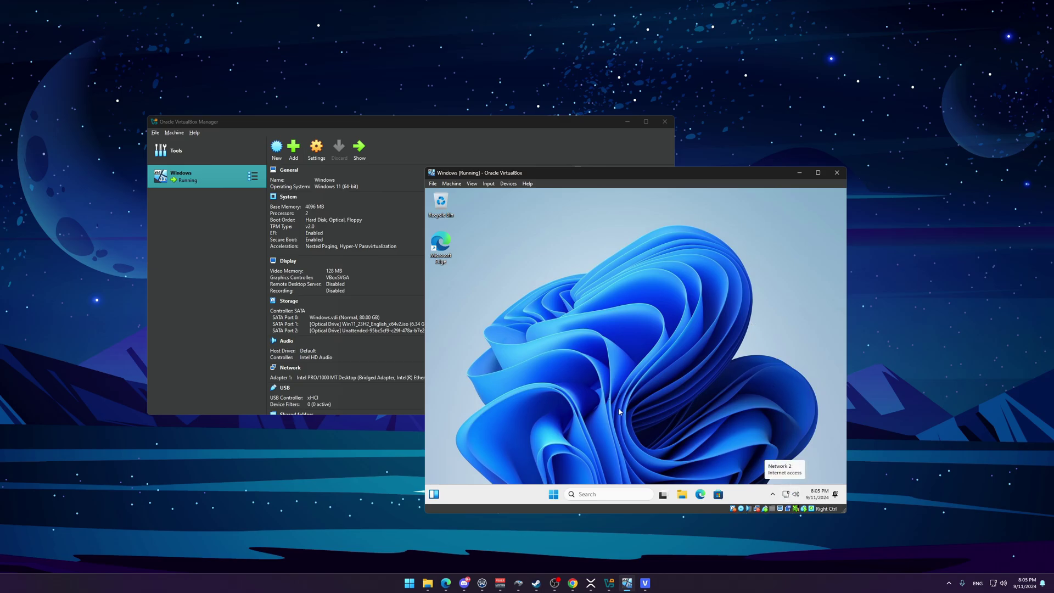
Step: Search the VM's Microsoft Store for victrix and go to the Victrix Control Hub page
{"action": "left_click", "coordinate": [718, 495]}
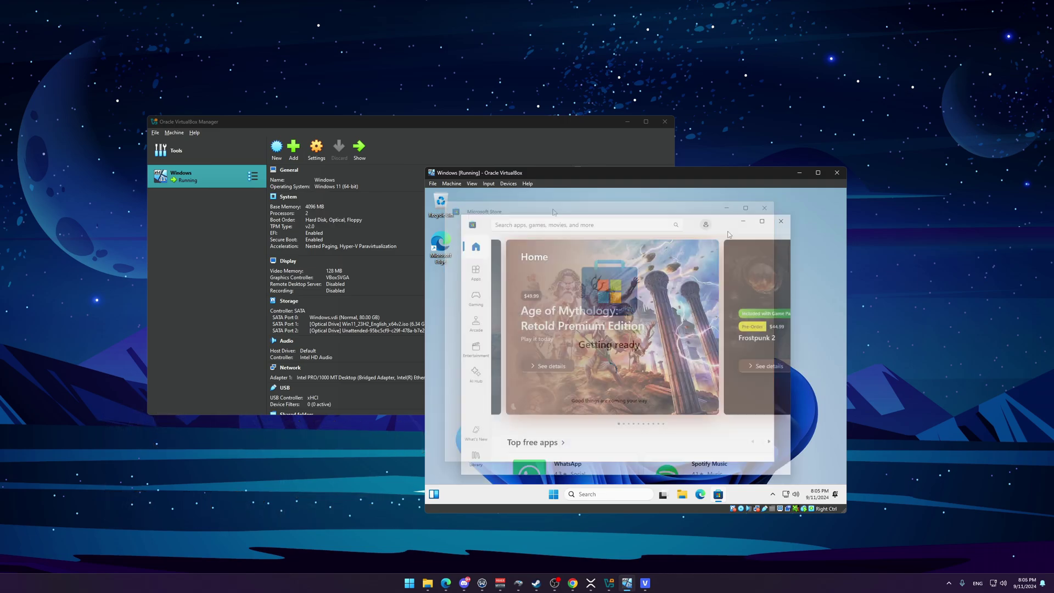
{"action": "left_click", "coordinate": [615, 223]}
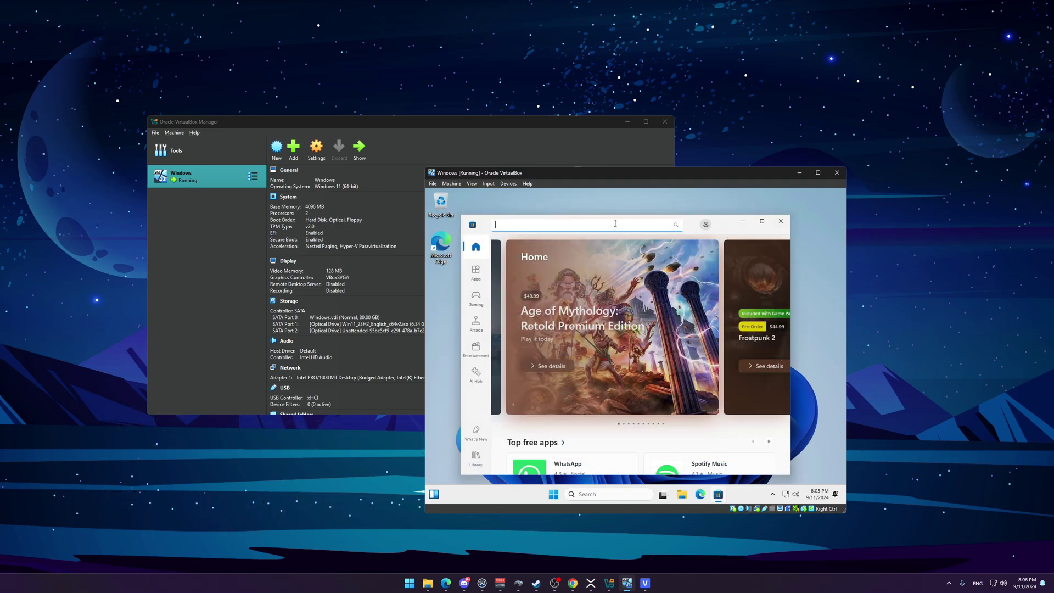
{"action": "type", "text": "victrix"}
{"action": "key", "text": "Return"}
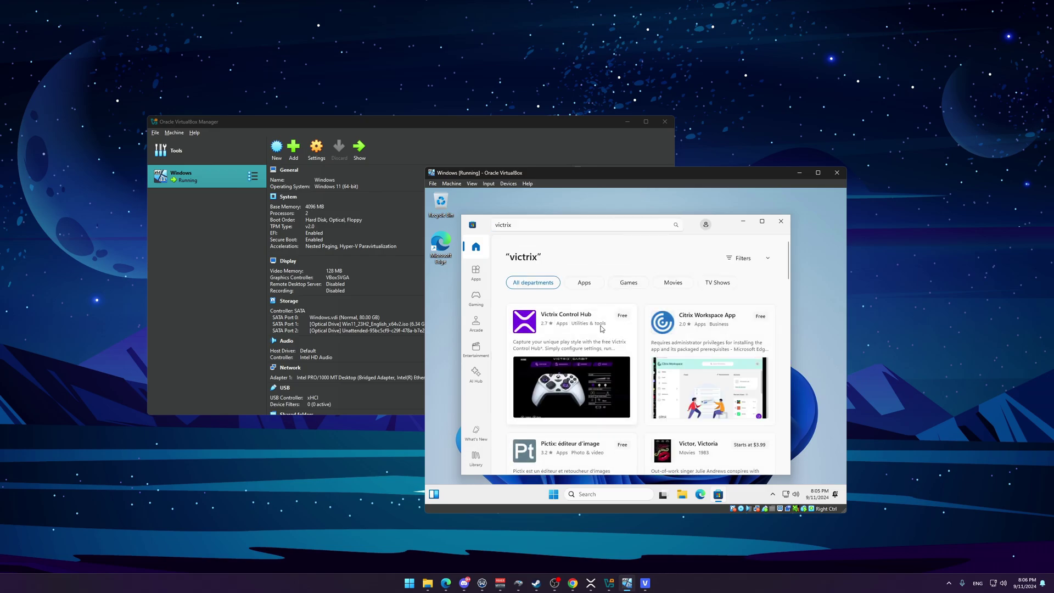
{"action": "left_click", "coordinate": [602, 325]}
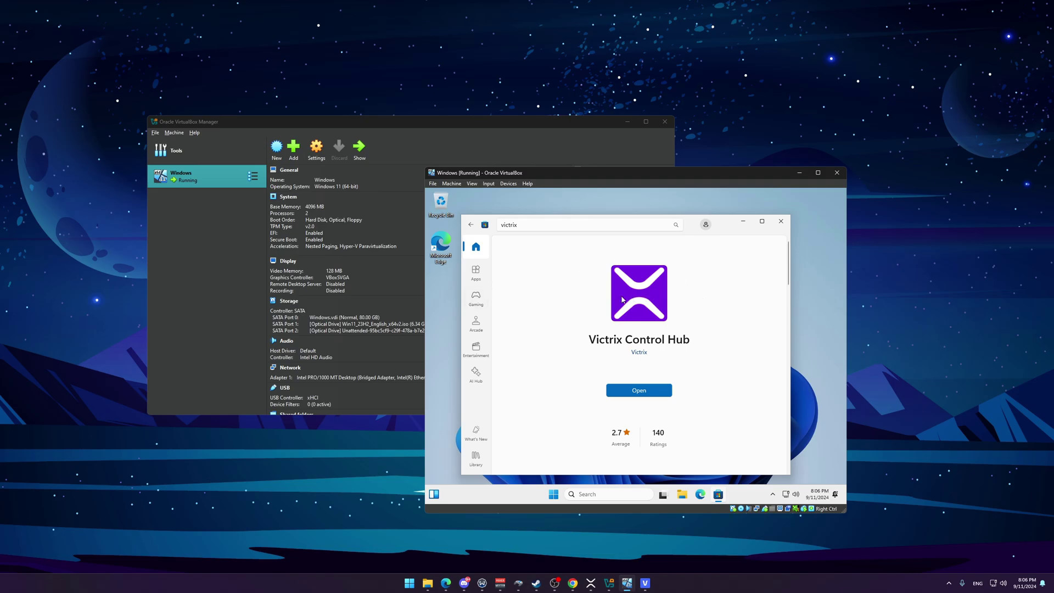
Step: Pass the Victrix Pro BFG Wired Controller through via Devices > USB and launch Victrix Control Hub
{"action": "left_click", "coordinate": [509, 183]}
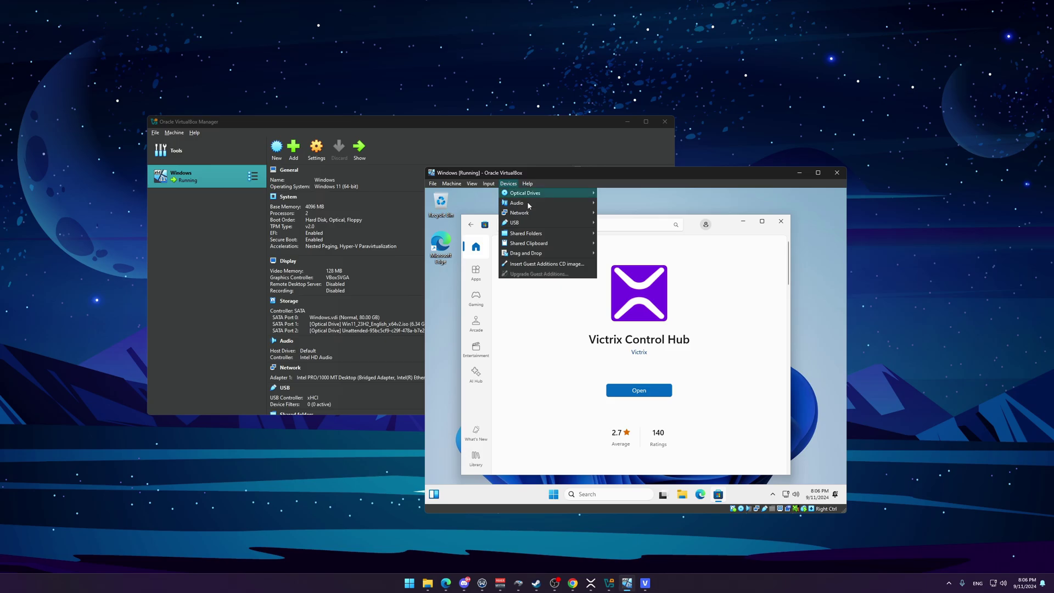
{"action": "mouse_move", "coordinate": [554, 226]}
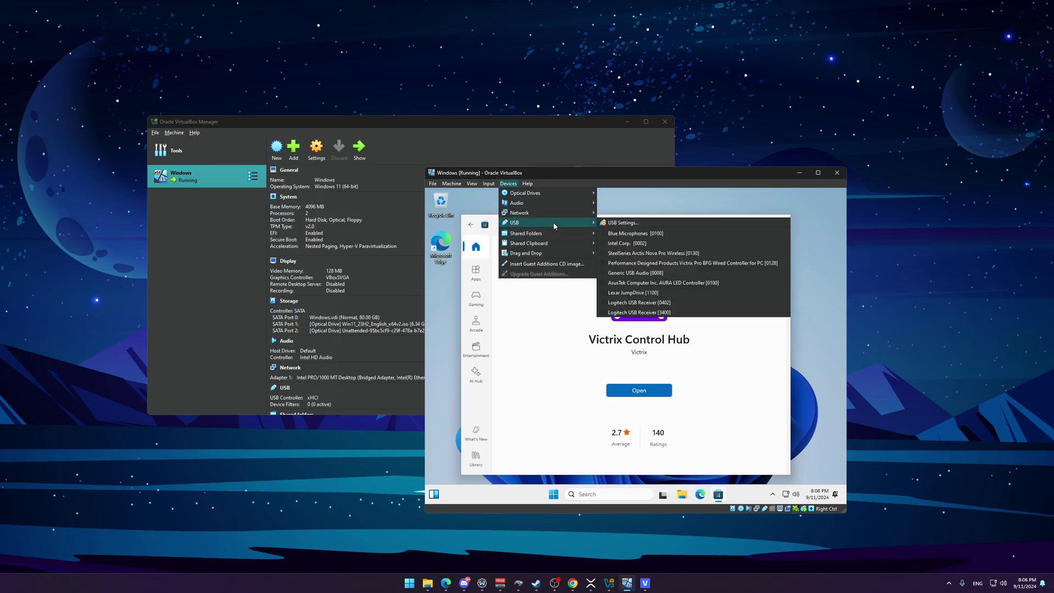
{"action": "left_click", "coordinate": [689, 264]}
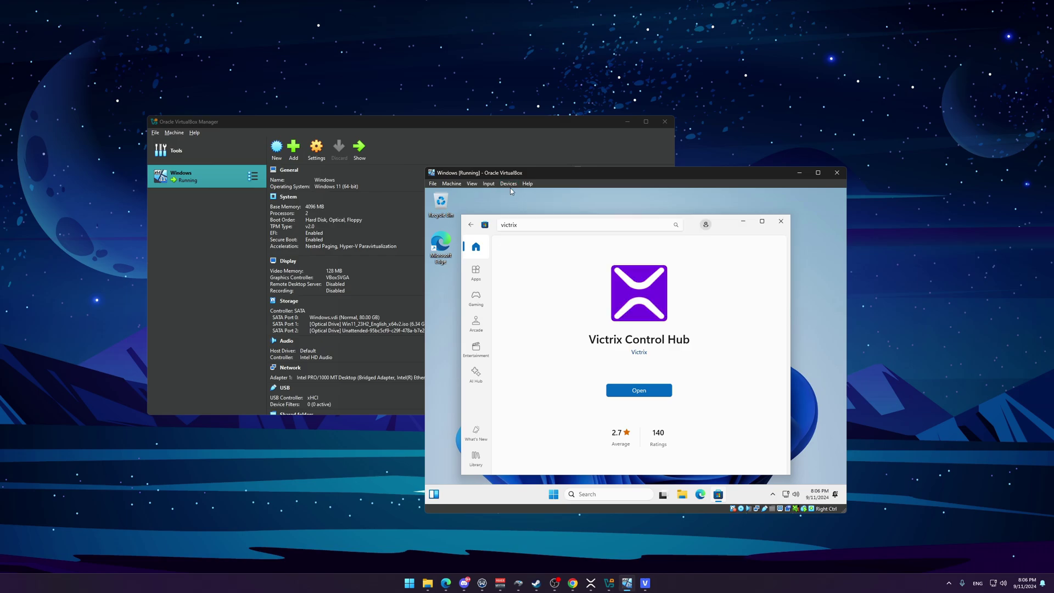
{"action": "left_click", "coordinate": [641, 397]}
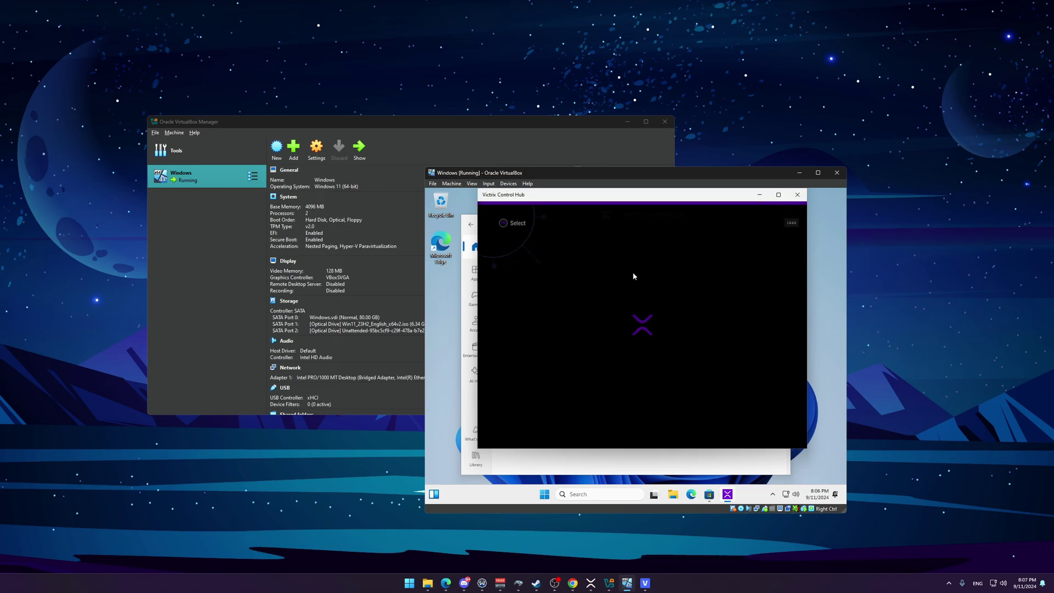
Step: Reach HOME, review the Buttons, Analog Sticks and Back Paddles configuration tabs, and return home
{"action": "key", "text": "Return"}
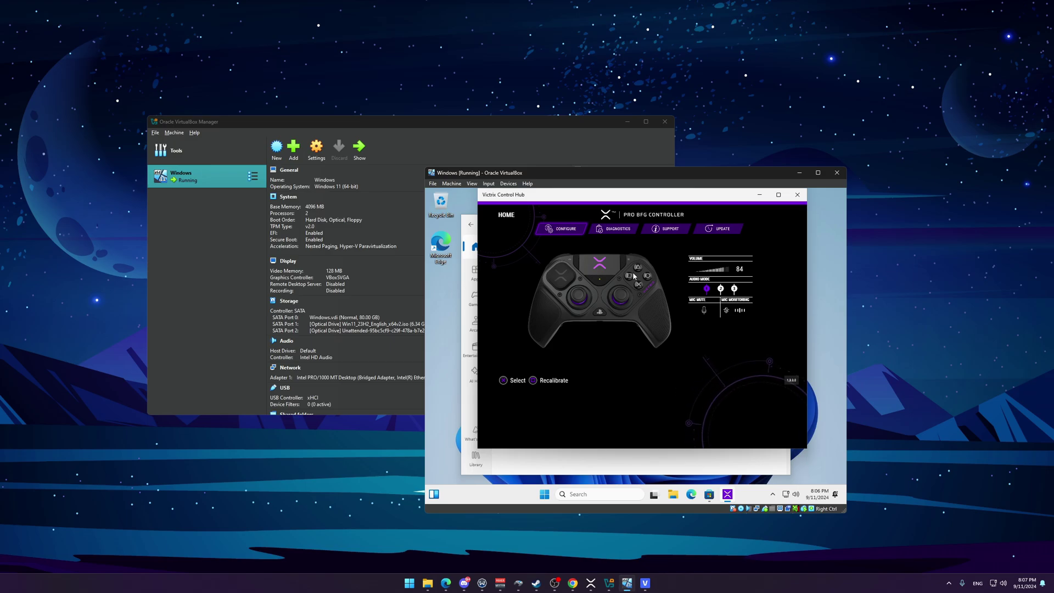
{"action": "key", "text": "Return"}
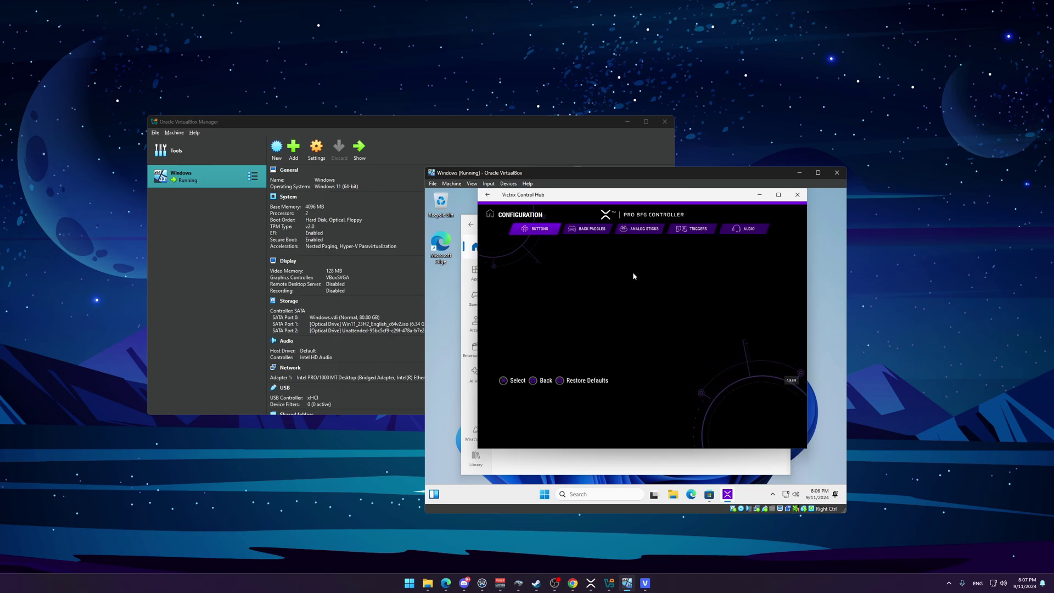
{"action": "key", "text": "Right"}
{"action": "key", "text": "Right"}
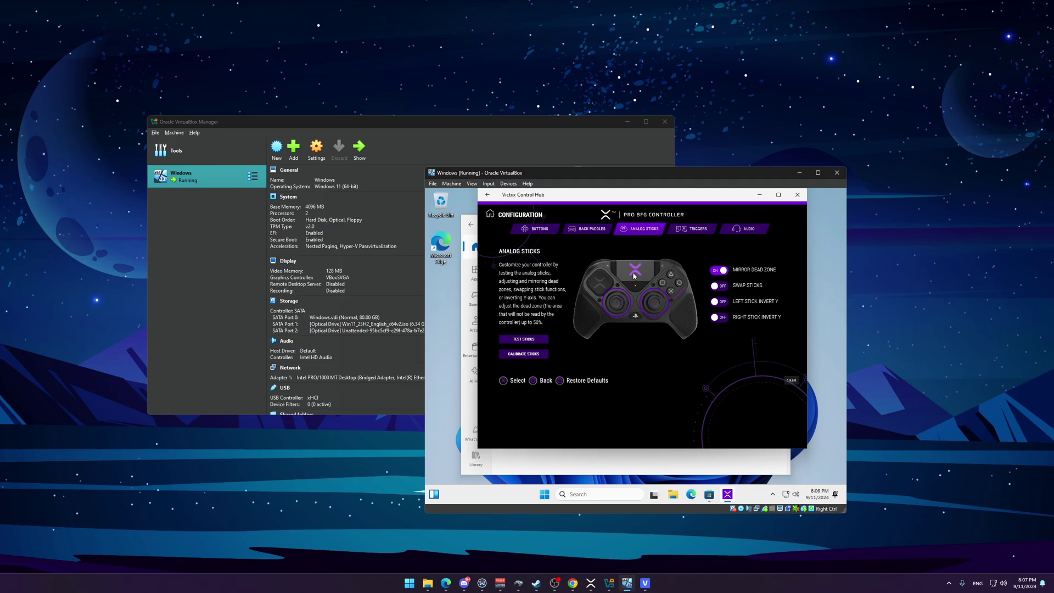
{"action": "key", "text": "Left"}
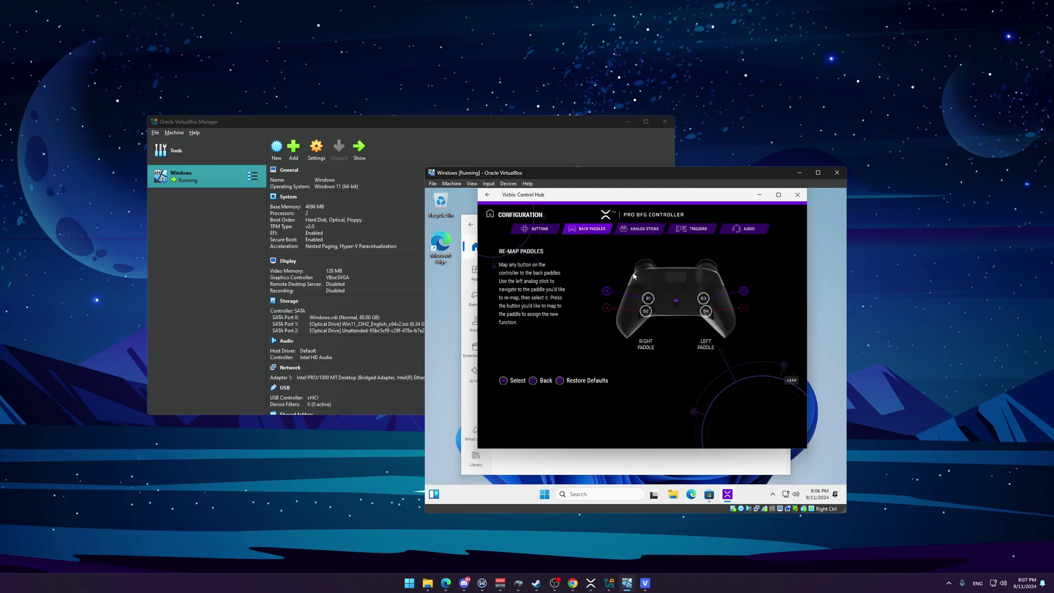
{"action": "key", "text": "Escape"}
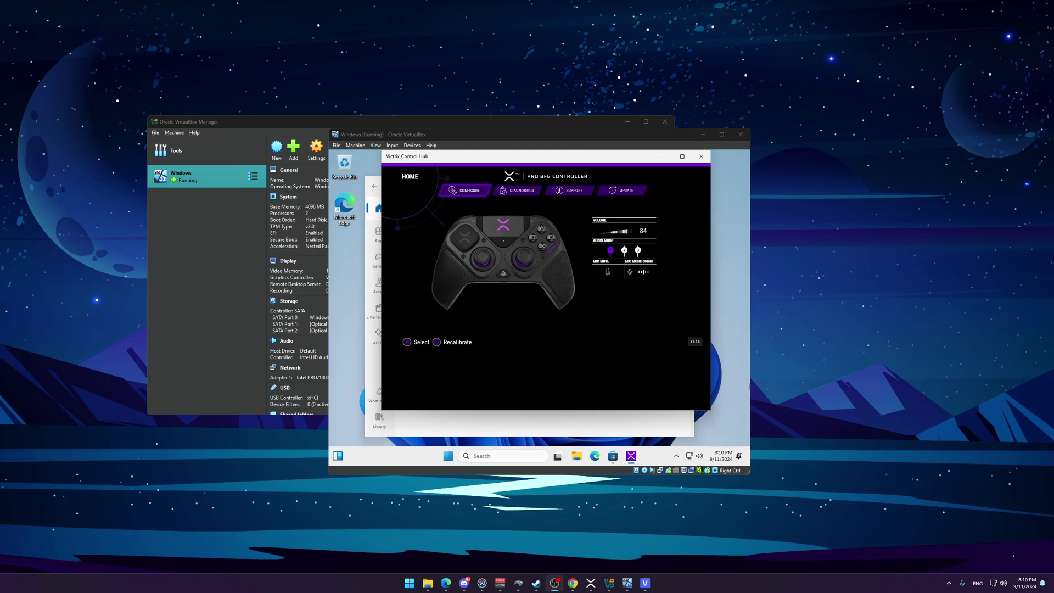
{"action": "key", "text": "Return"}
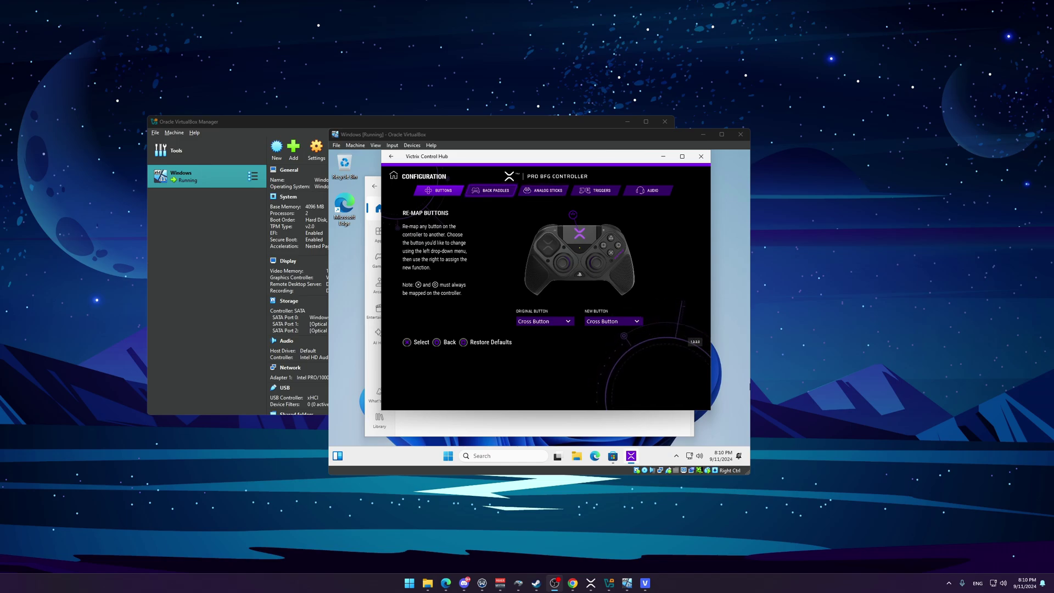
{"action": "left_click", "coordinate": [544, 191]}
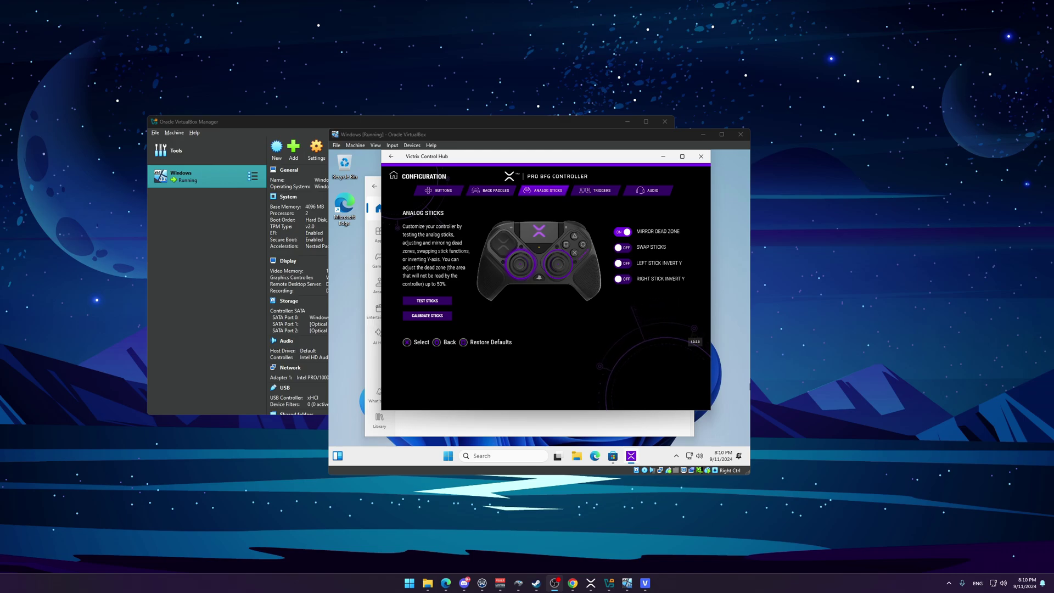
{"action": "left_click", "coordinate": [394, 176]}
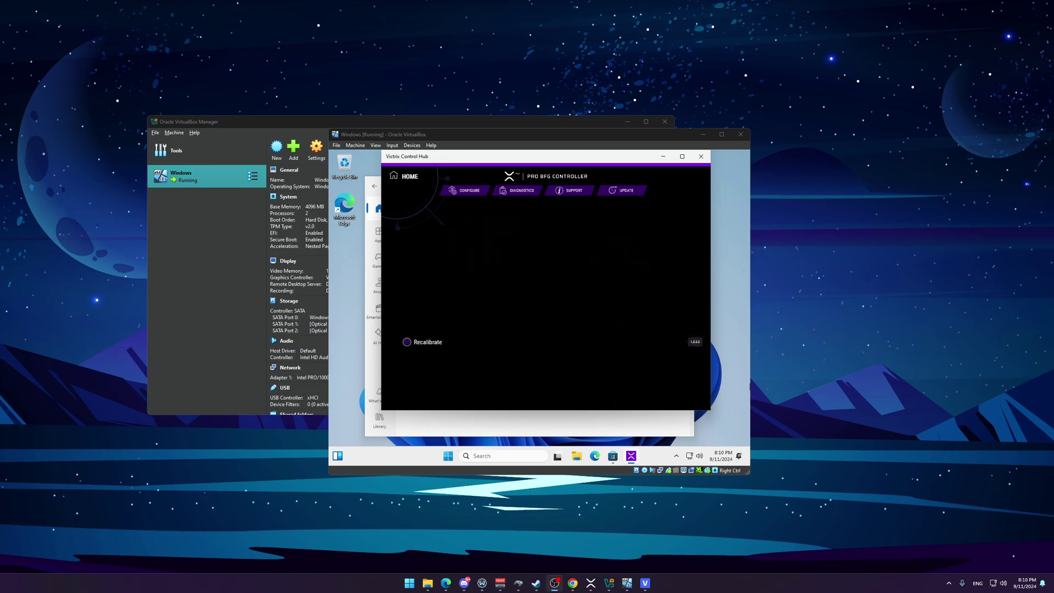